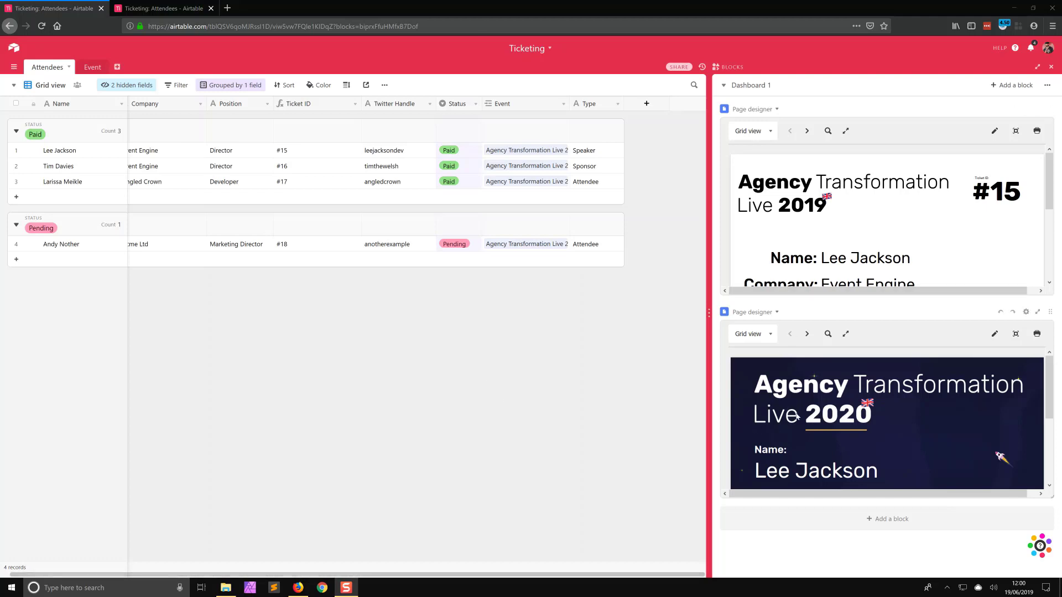
# - Inspect the existing 2020 badge's title image, starry background and yellow Speaker banner
pyautogui.scroll(-3, 917, 446)
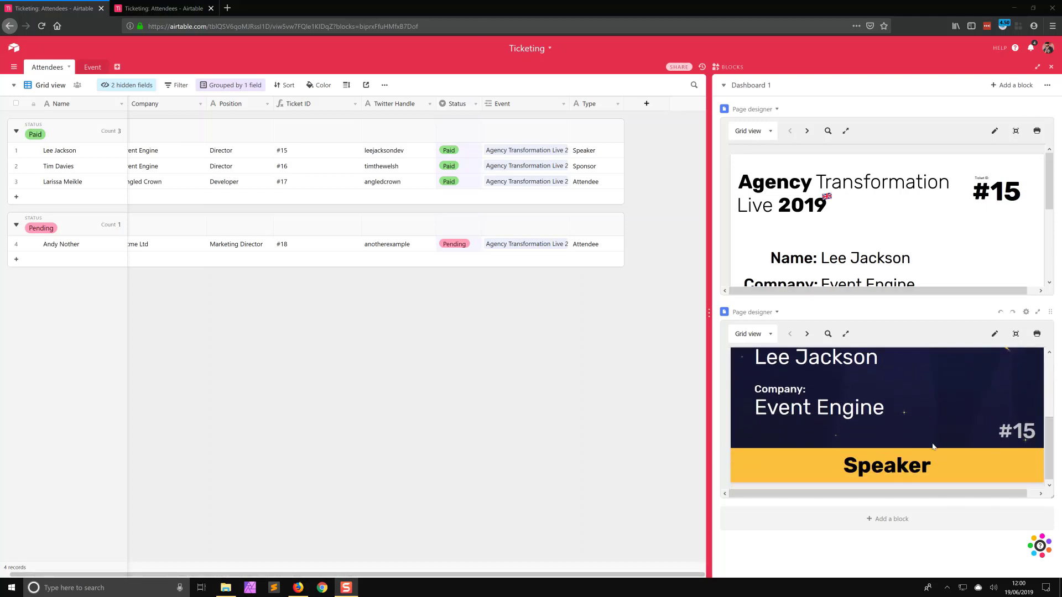
pyautogui.scroll(3, 923, 445)
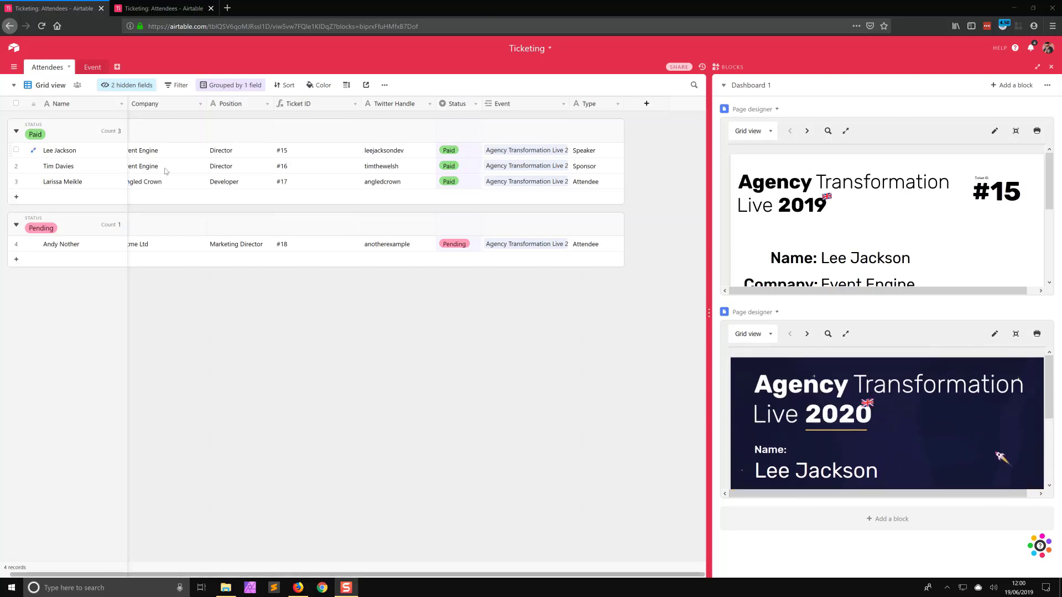
pyautogui.hscroll(-1, 226, 199)
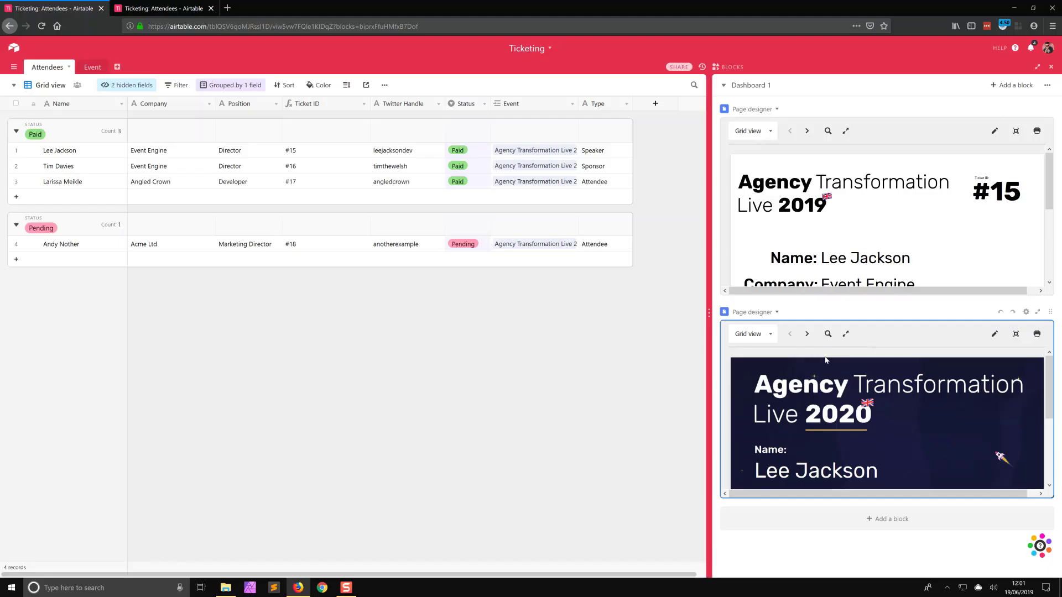
pyautogui.click(994, 333)
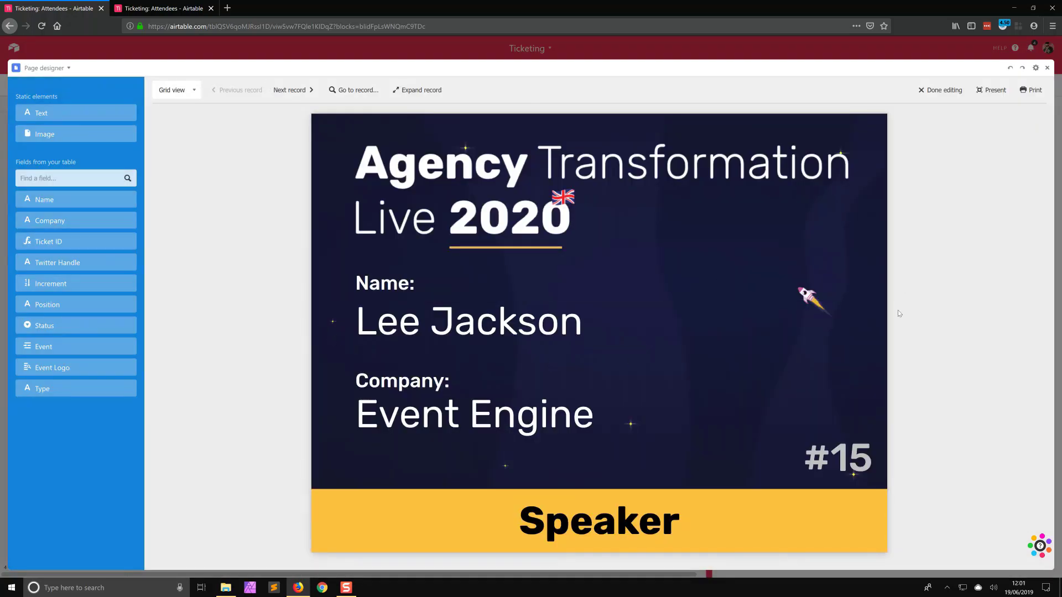
pyautogui.click(485, 180)
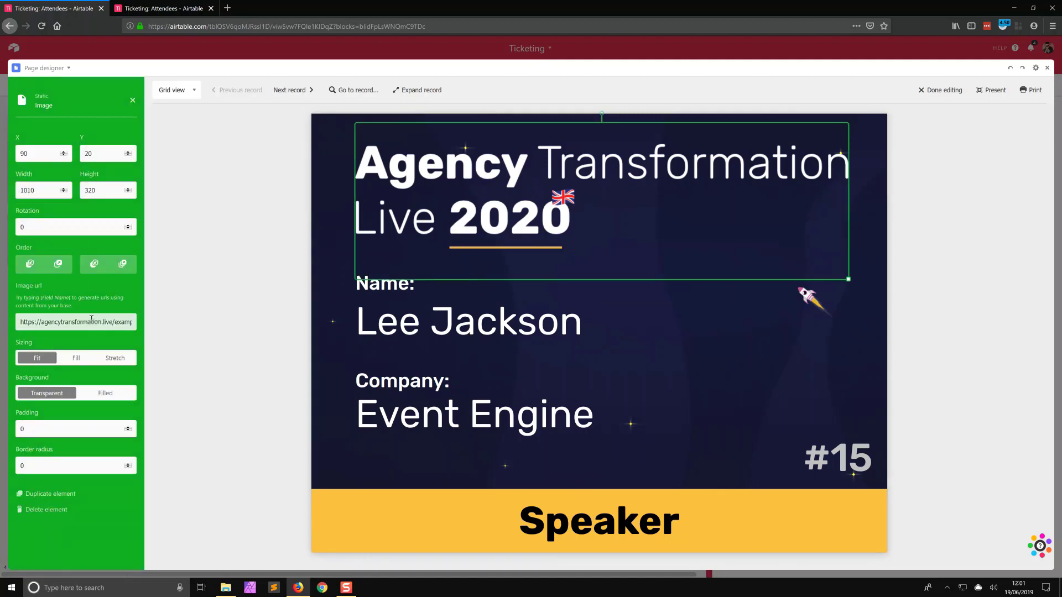
pyautogui.click(331, 327)
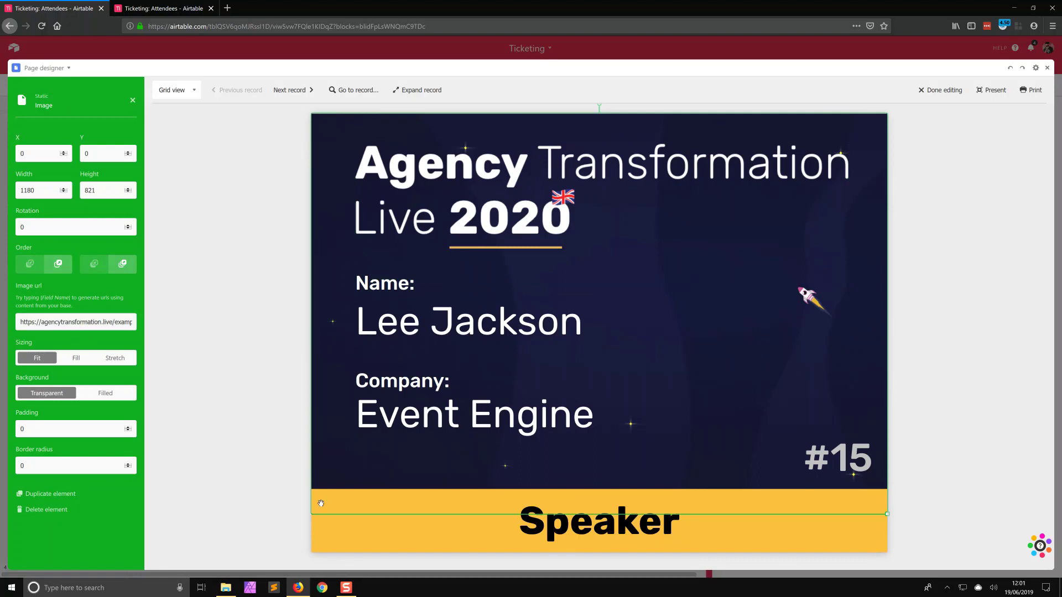
pyautogui.click(336, 529)
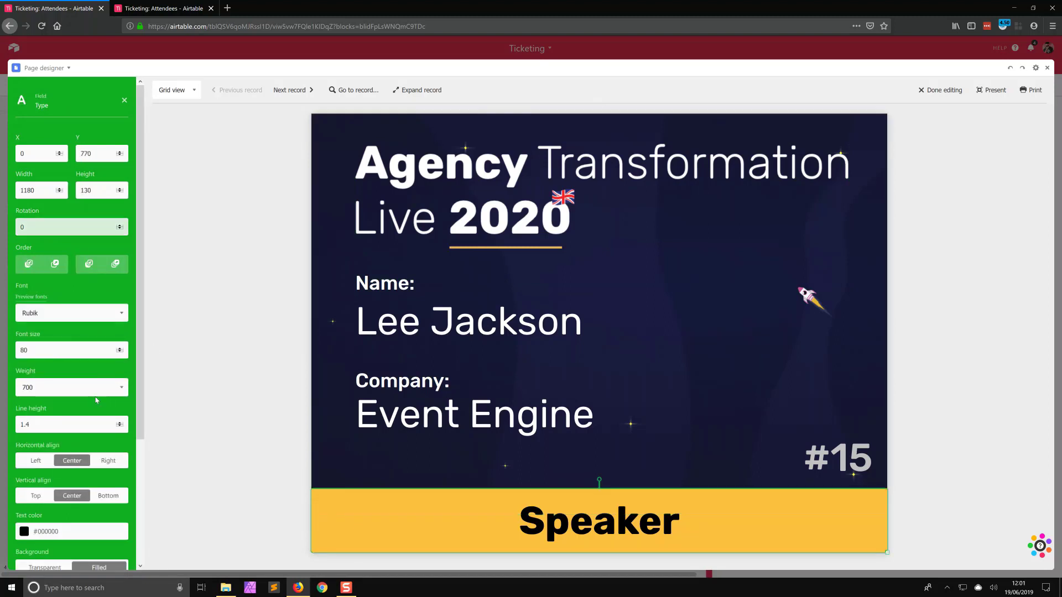
pyautogui.scroll(-3, 72, 249)
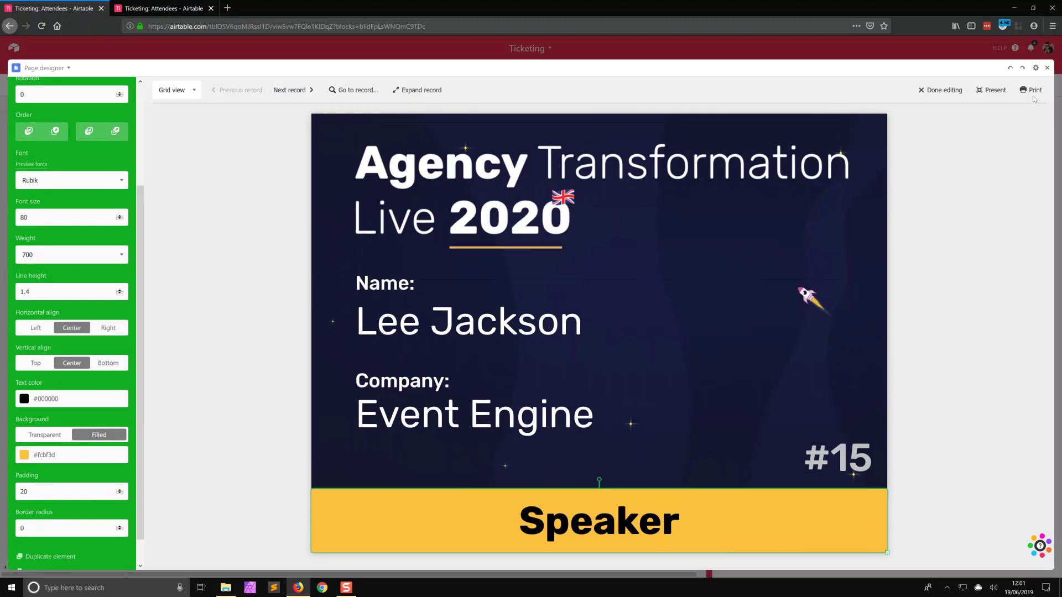
pyautogui.click(1047, 68)
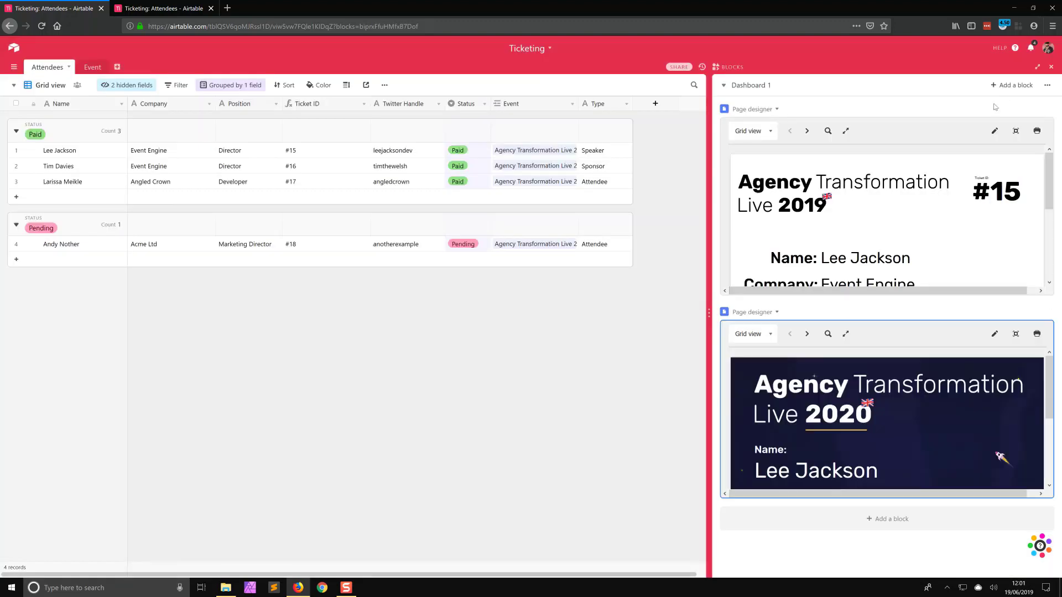
# - Add a Page designer block to the dashboard
pyautogui.click(1012, 85)
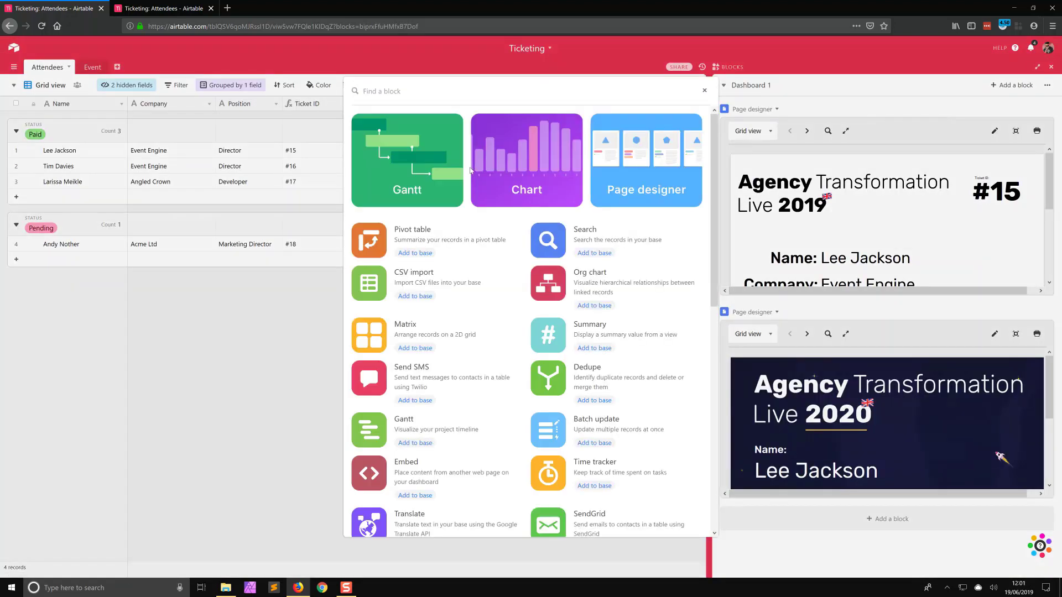
pyautogui.click(679, 160)
pyautogui.click(375, 343)
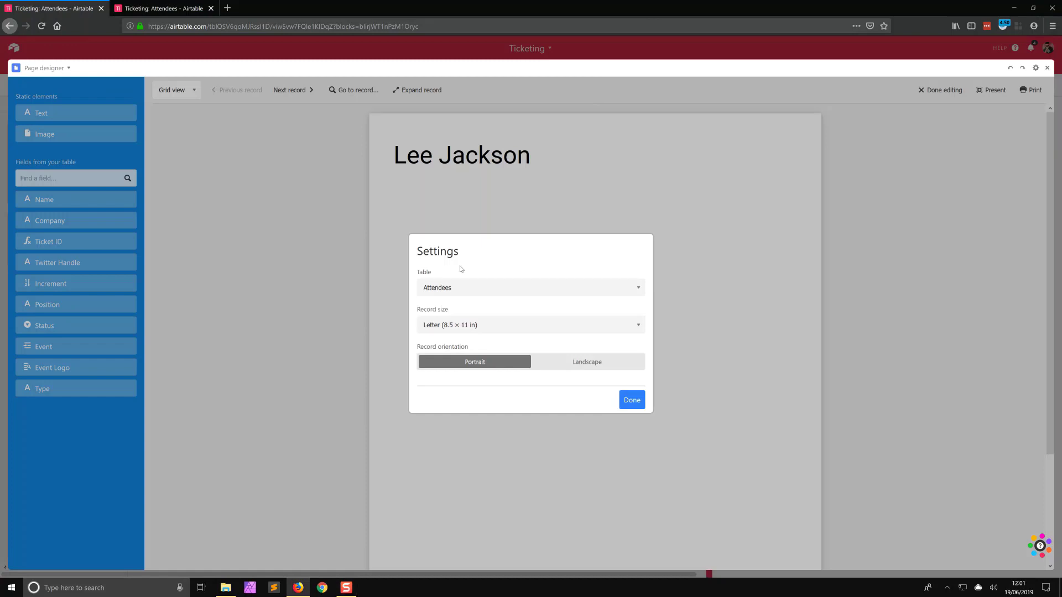
# - Set the page's record size to custom, 1180 wide by 900 high
pyautogui.click(479, 328)
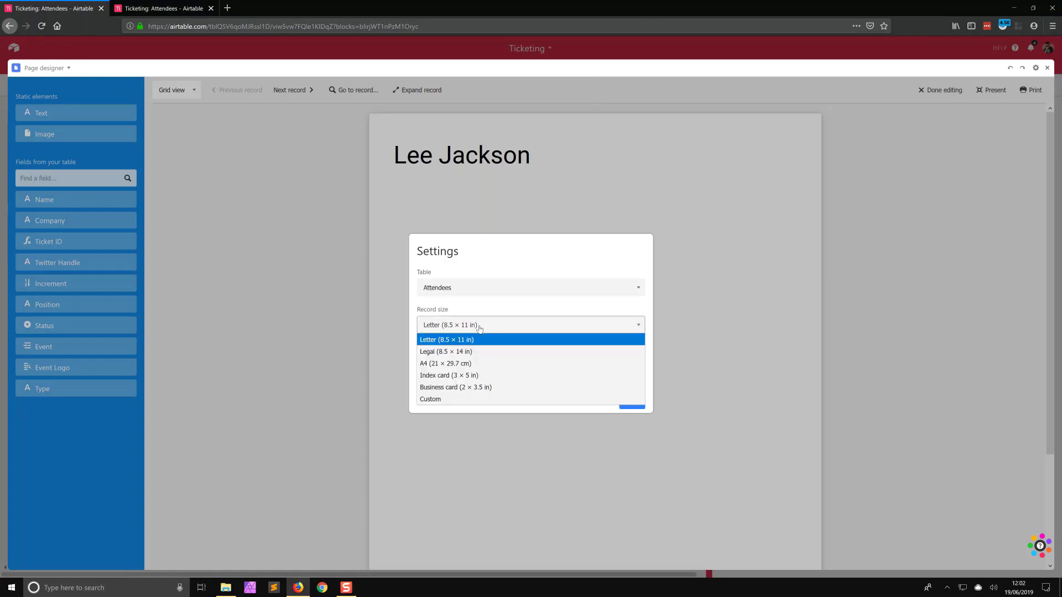
pyautogui.click(454, 399)
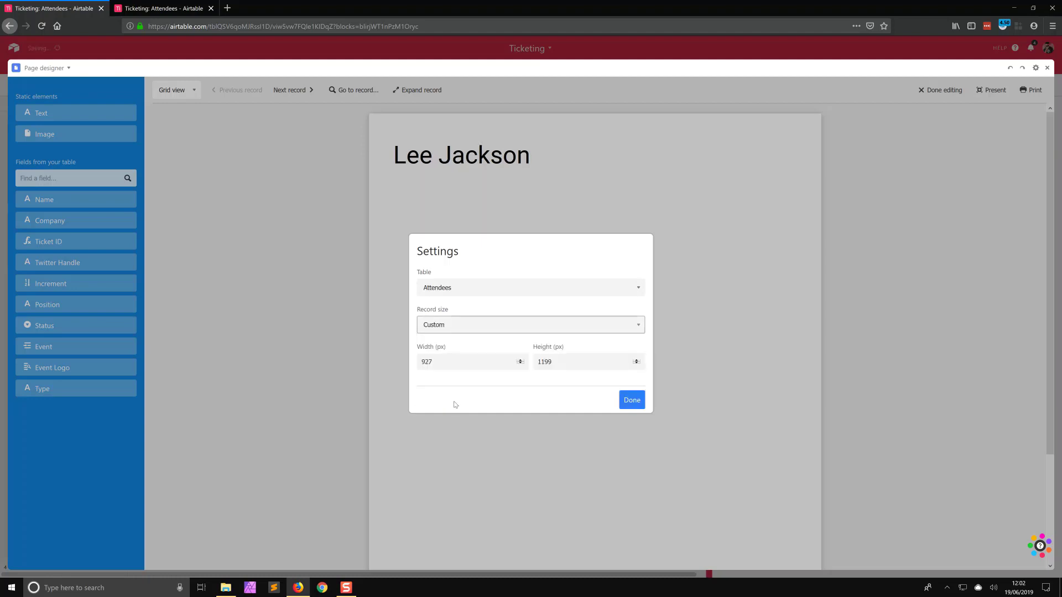
pyautogui.moveTo(454, 362); pyautogui.dragTo(391, 362)
pyautogui.write('1180')
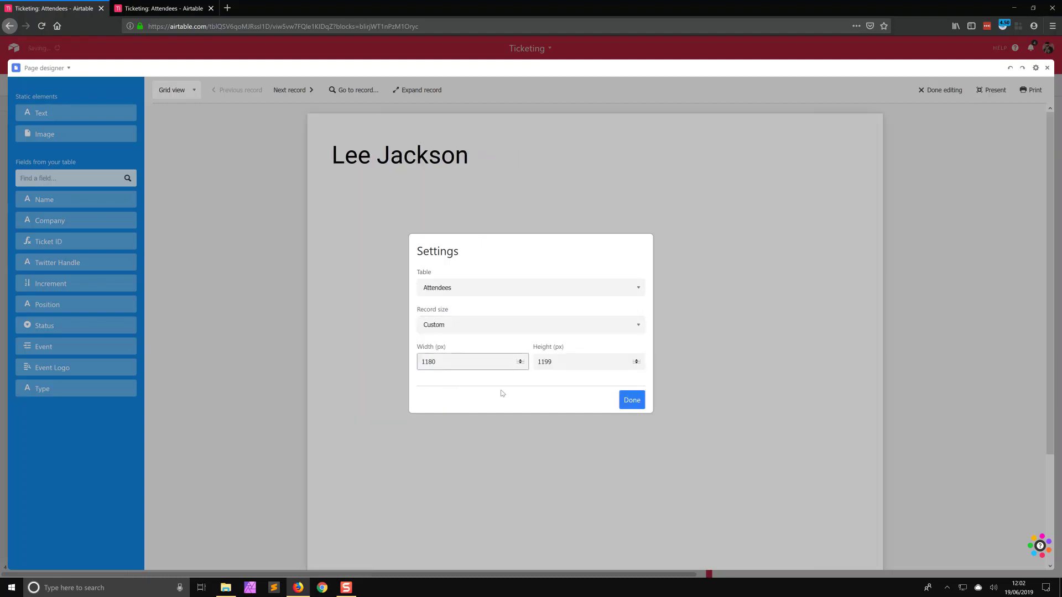
pyautogui.click(564, 364)
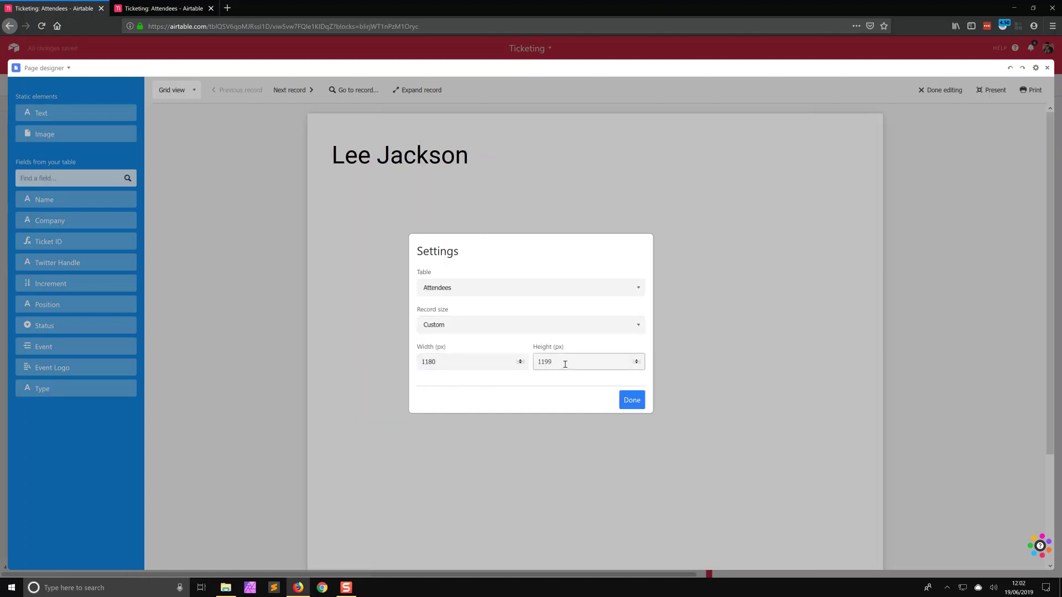
pyautogui.write('900')
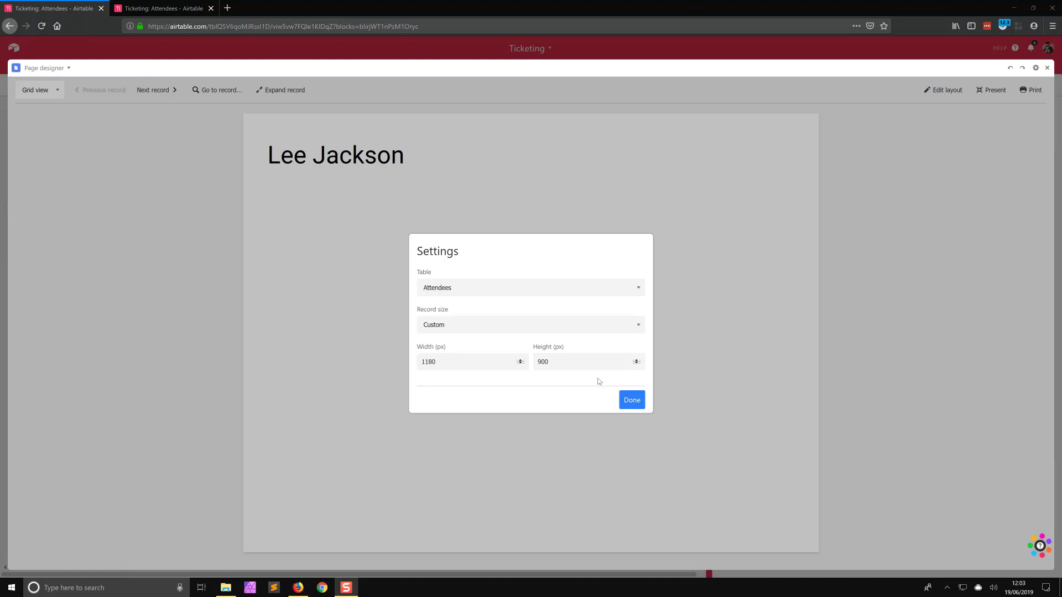
pyautogui.click(632, 402)
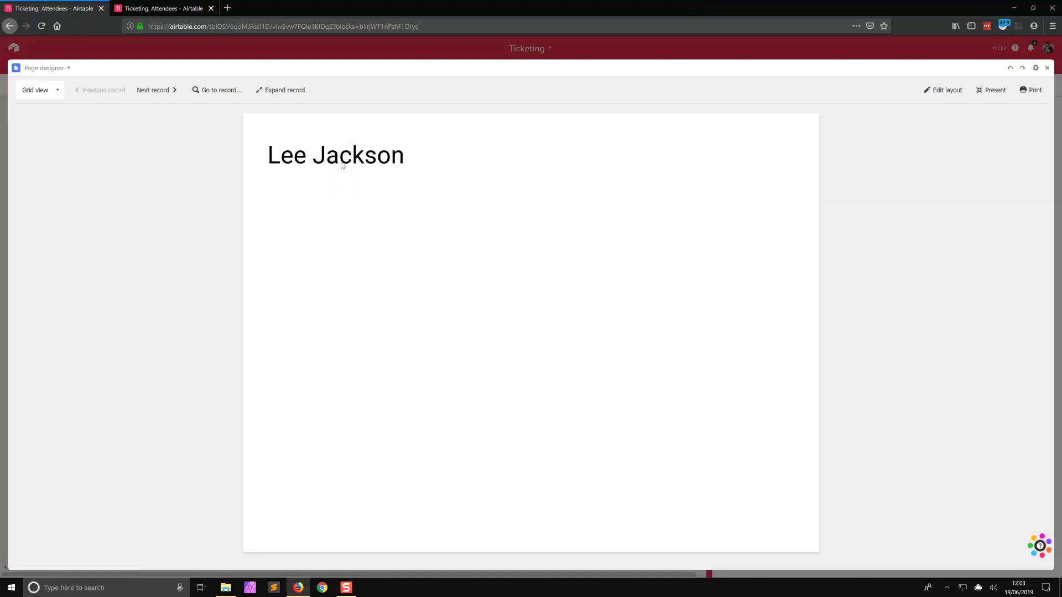
# - Delete the attendee name element and place an empty 1180 × 780 image element at the page top
pyautogui.click(941, 91)
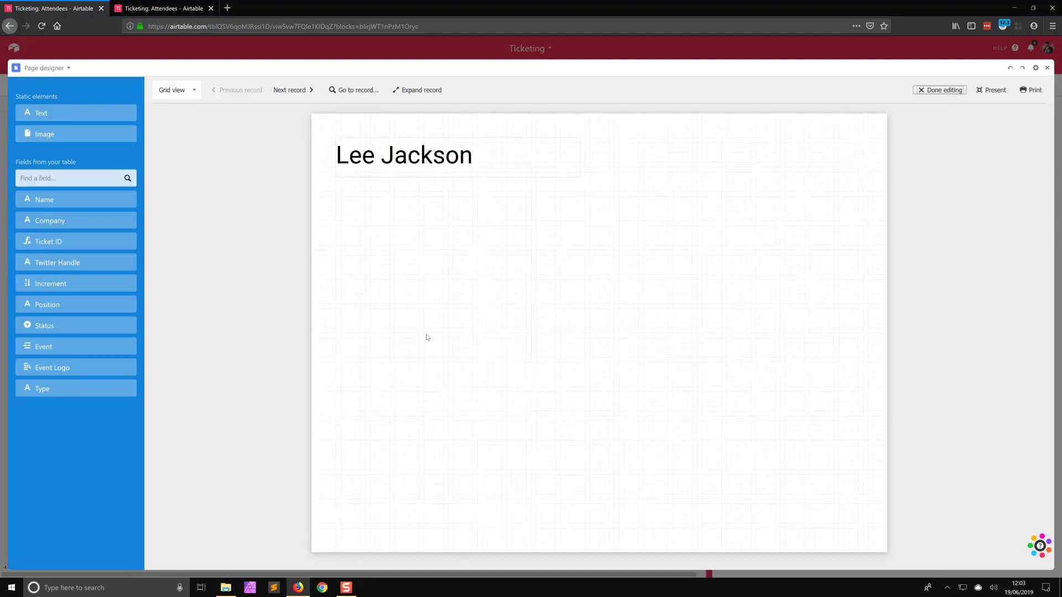
pyautogui.click(415, 152)
pyautogui.press('Delete')
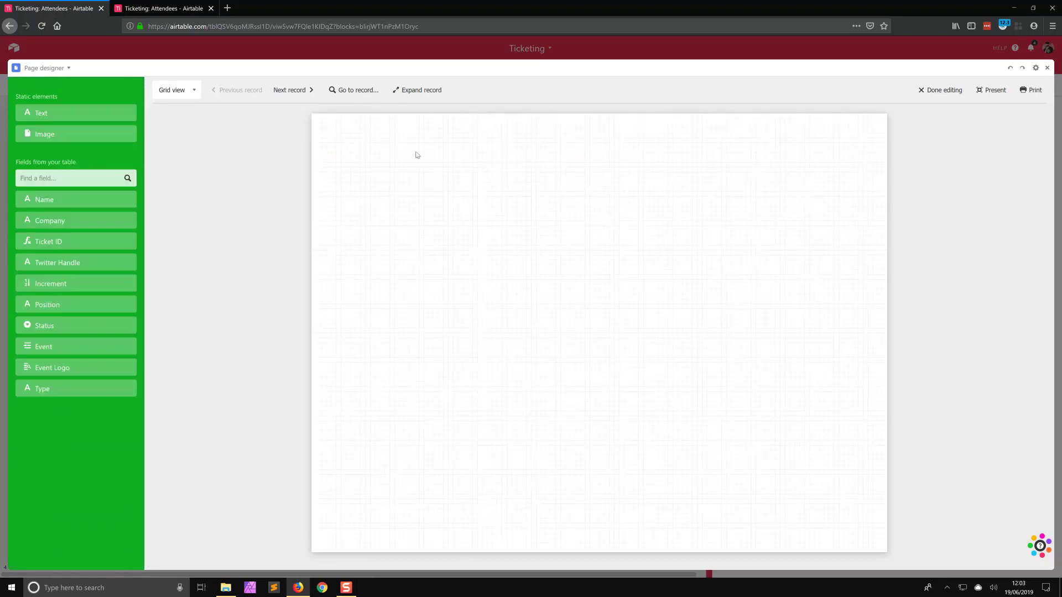
pyautogui.moveTo(45, 144); pyautogui.dragTo(888, 494)
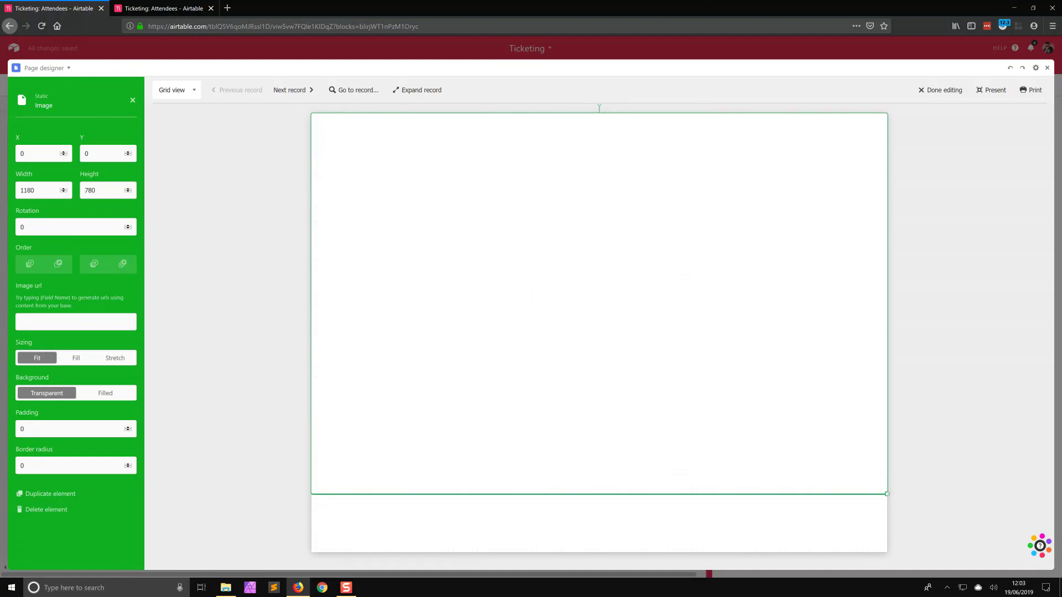
# - Load the ATLBG.png starry background into the image and set its height to 821 px
pyautogui.hotkey('alt', 'Tab')
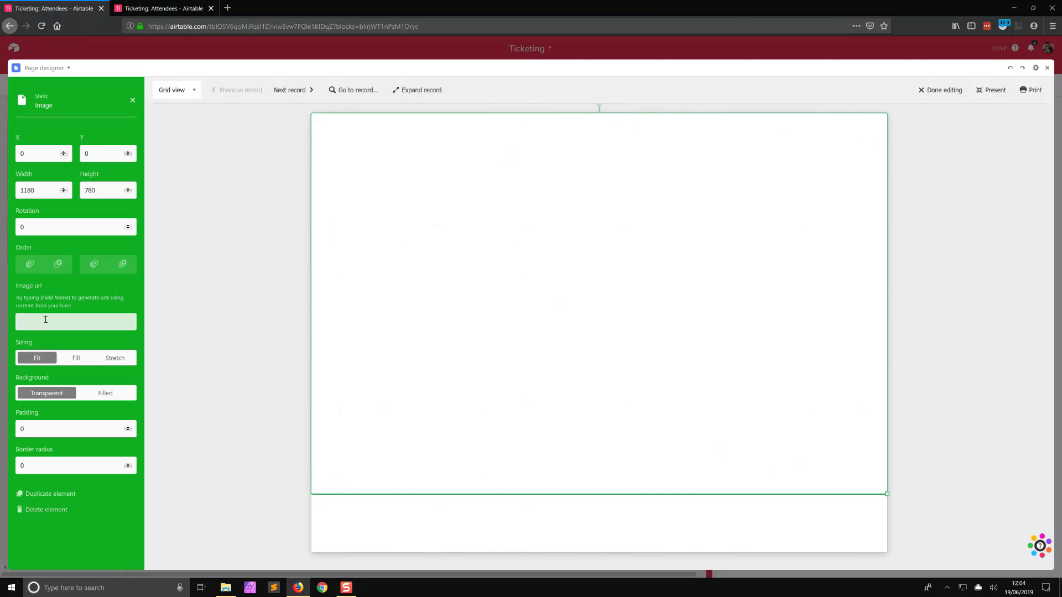
pyautogui.hotkey('ctrl', 'v')
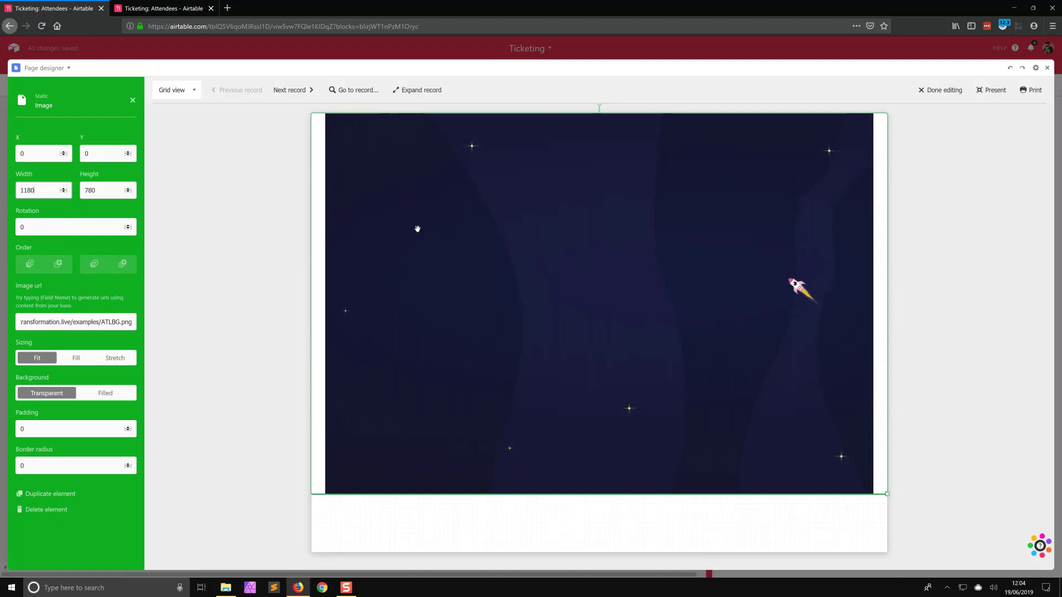
pyautogui.click(84, 190)
pyautogui.write('821')
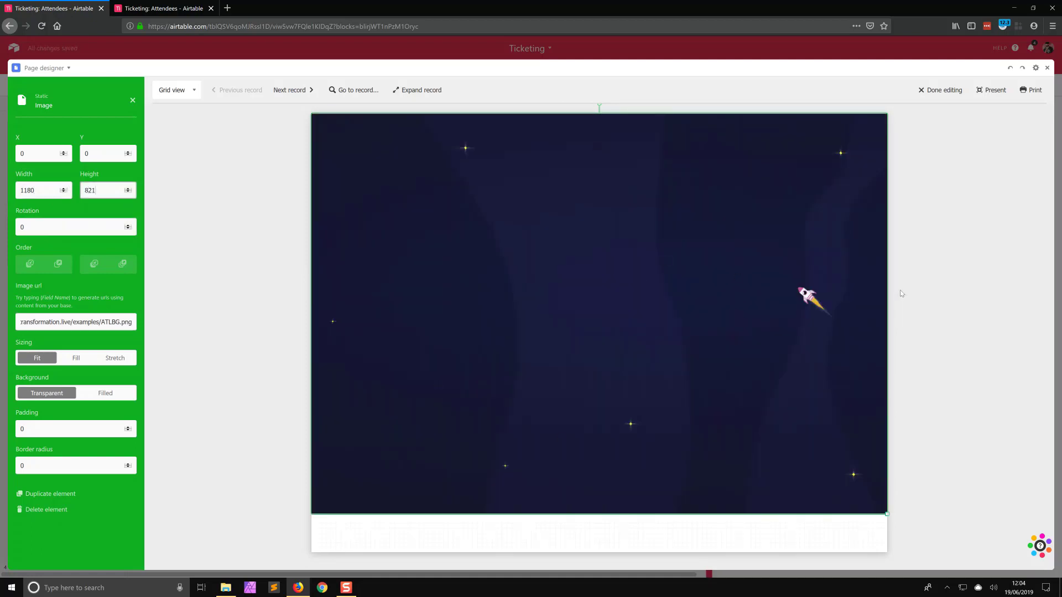
pyautogui.press('Escape')
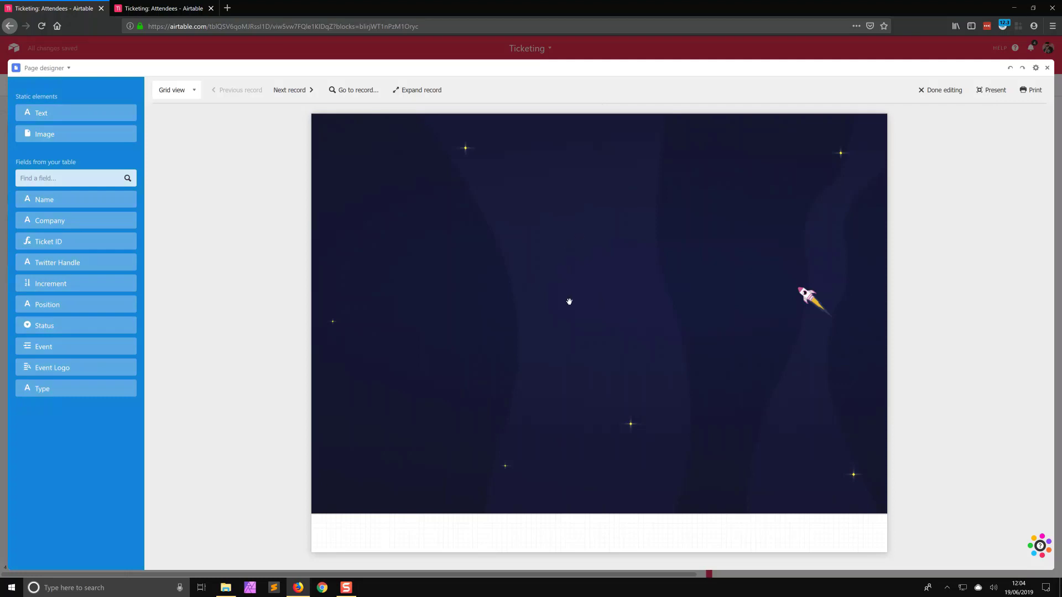
pyautogui.hotkey('alt', 'Tab')
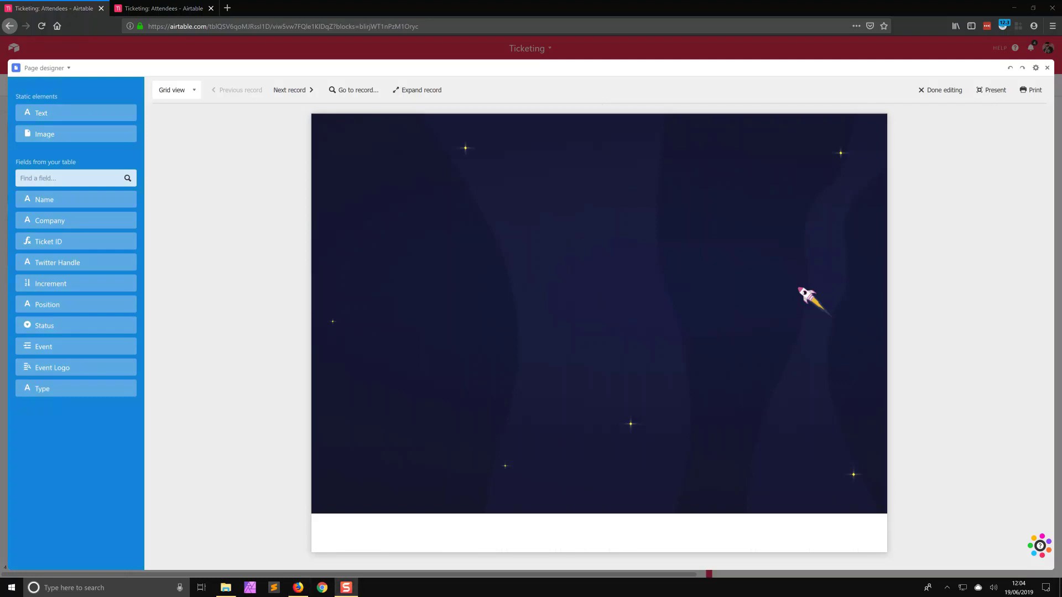
pyautogui.hotkey('alt', 'Tab')
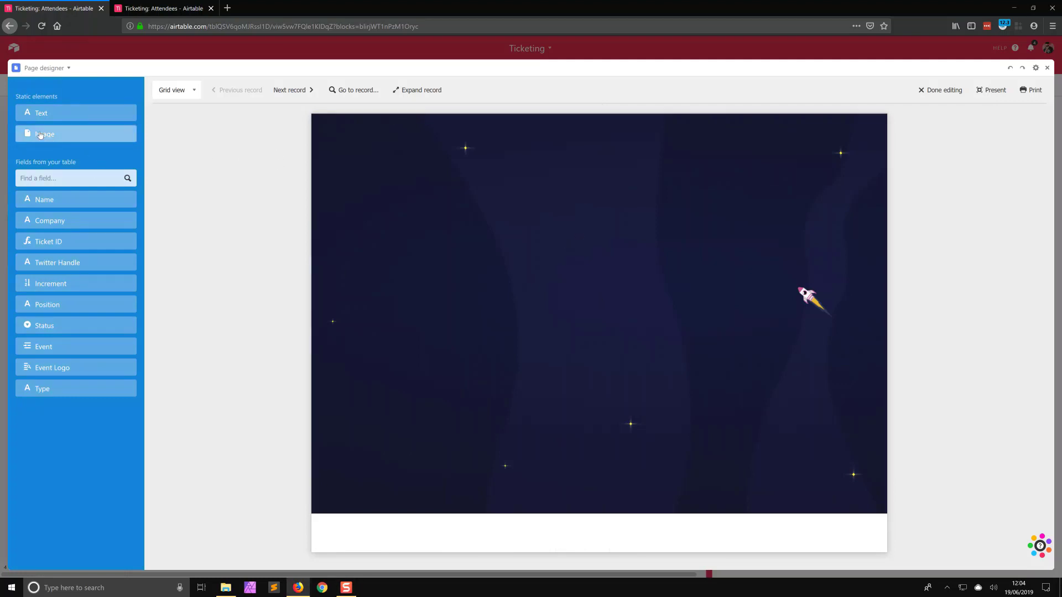
# - Add a second image showing ATLWhite.png, sized about 980 × 331 at X 110, Y 40
pyautogui.moveTo(37, 134); pyautogui.dragTo(434, 229)
pyautogui.hotkey('ctrl', 'v')
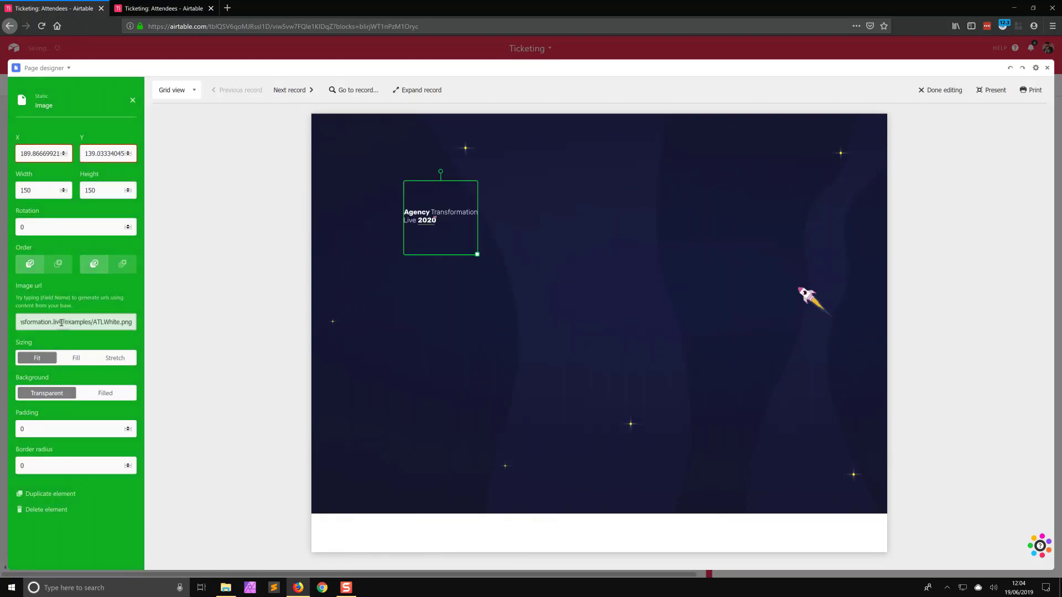
pyautogui.moveTo(477, 256); pyautogui.dragTo(882, 342)
pyautogui.moveTo(579, 226); pyautogui.dragTo(545, 183)
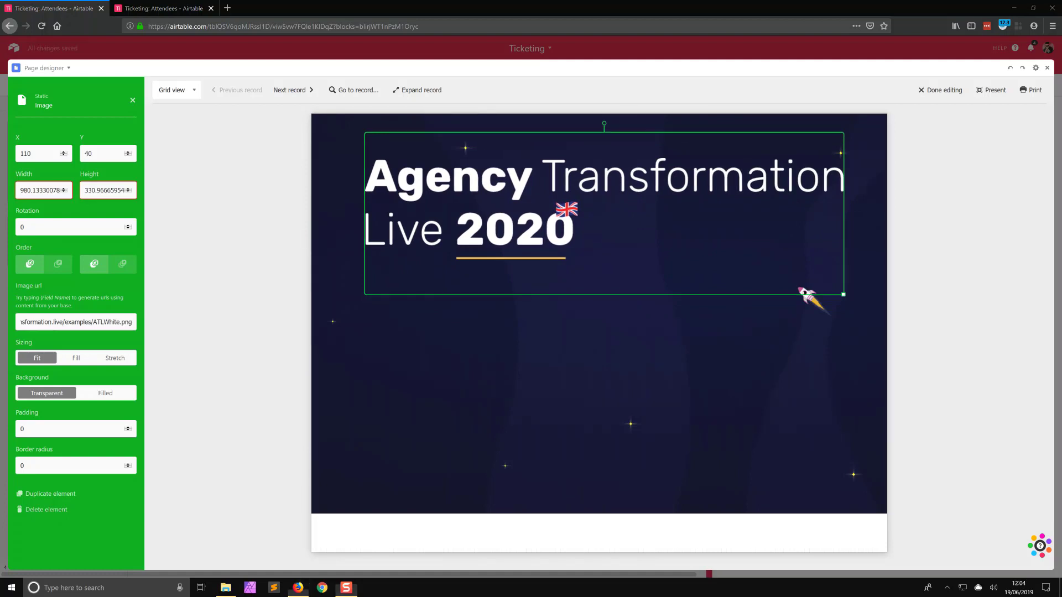
pyautogui.click(411, 138)
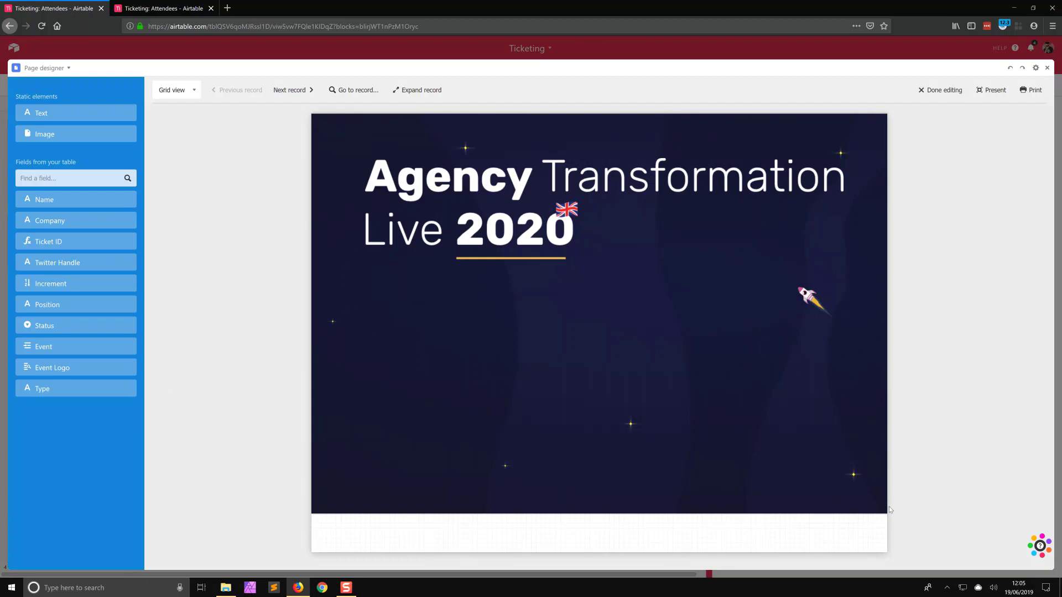
# - Place the Type field in the bottom strip and set its font to Rubik
pyautogui.moveTo(58, 382); pyautogui.dragTo(430, 478)
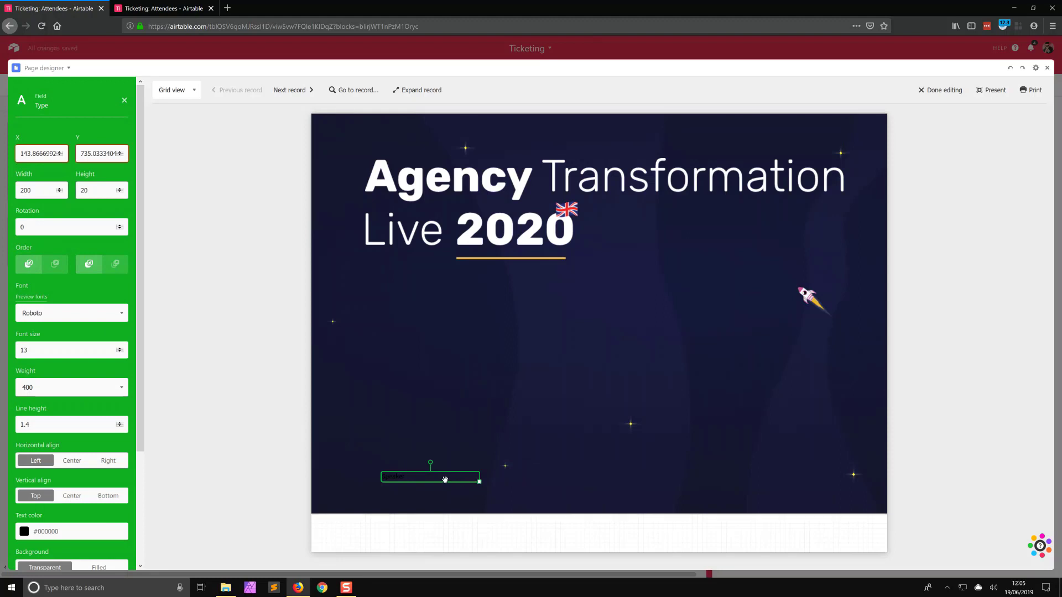
pyautogui.moveTo(465, 515); pyautogui.dragTo(445, 518)
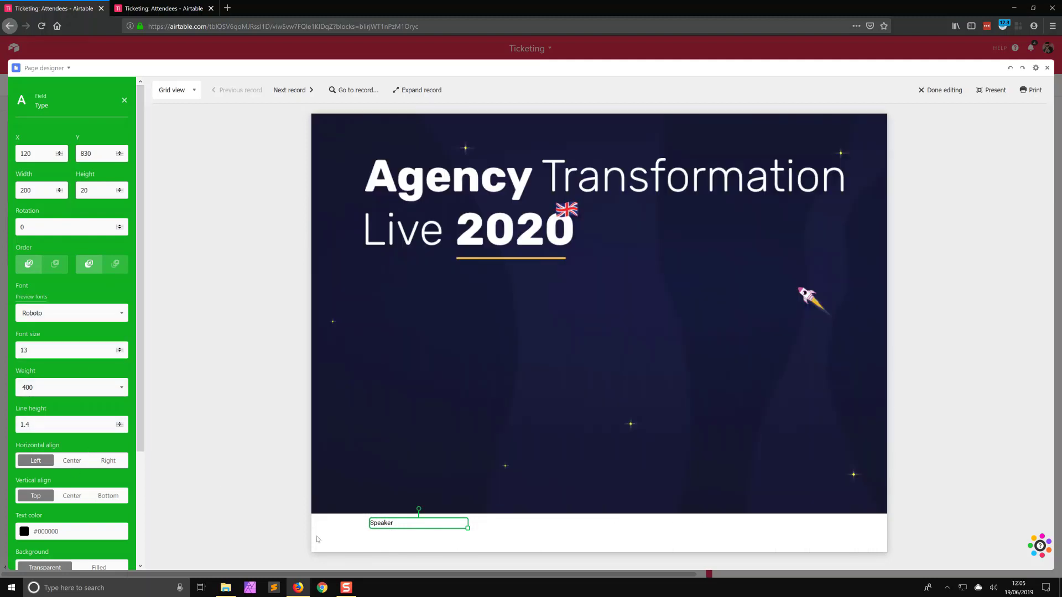
pyautogui.click(50, 316)
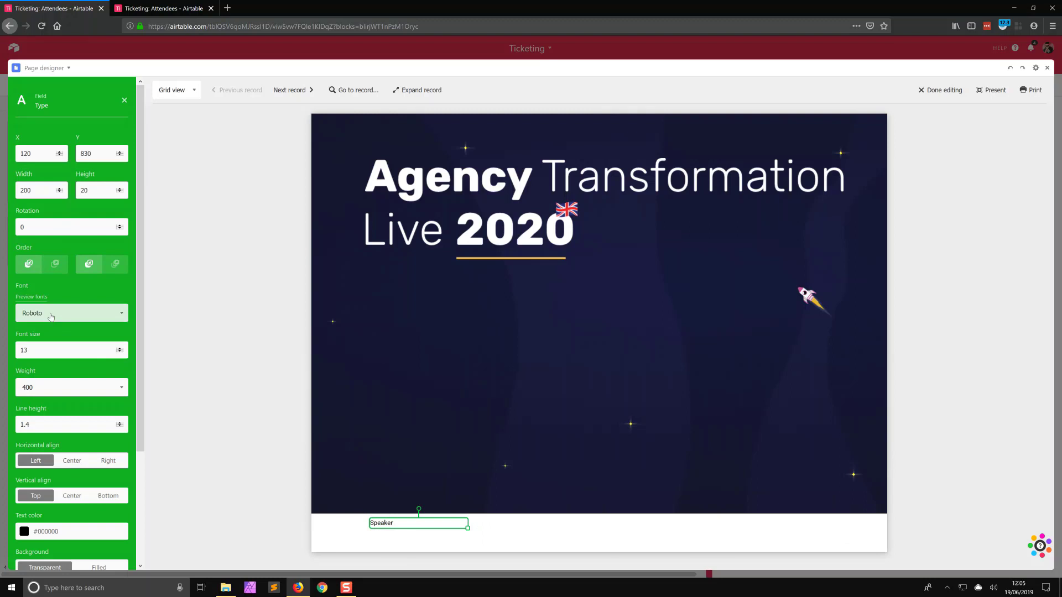
pyautogui.write('ru')
pyautogui.press('Return')
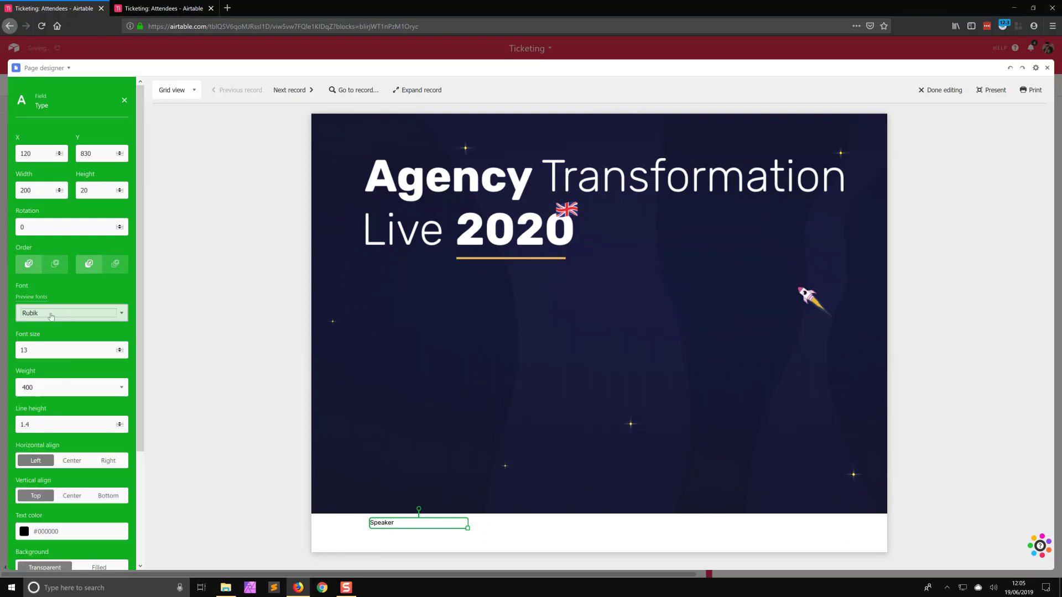
# - Make Speaker weight 700 at size 100 and enlarge its box to fit
pyautogui.click(34, 387)
pyautogui.press('Down')
pyautogui.press('Down')
pyautogui.press('Down')
pyautogui.press('Return')
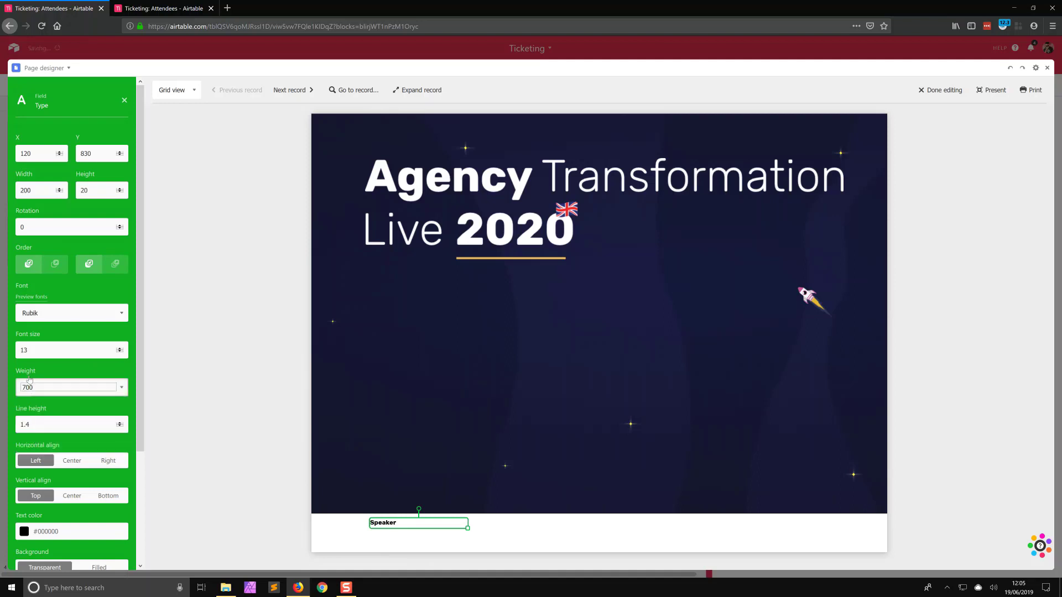
pyautogui.click(29, 350)
pyautogui.press('BackSpace')
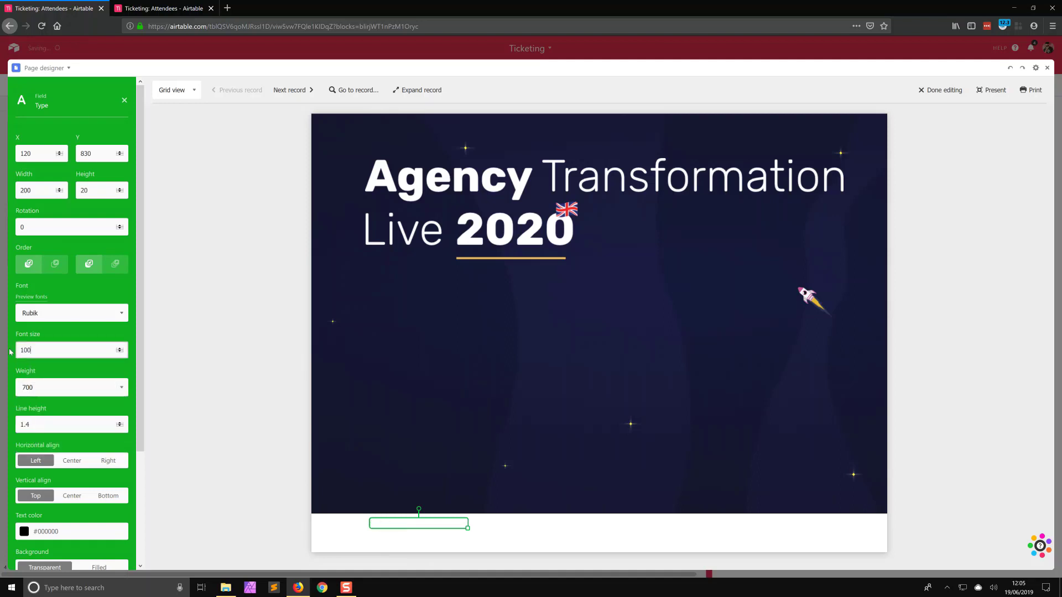
pyautogui.moveTo(626, 570); pyautogui.dragTo(580, 551)
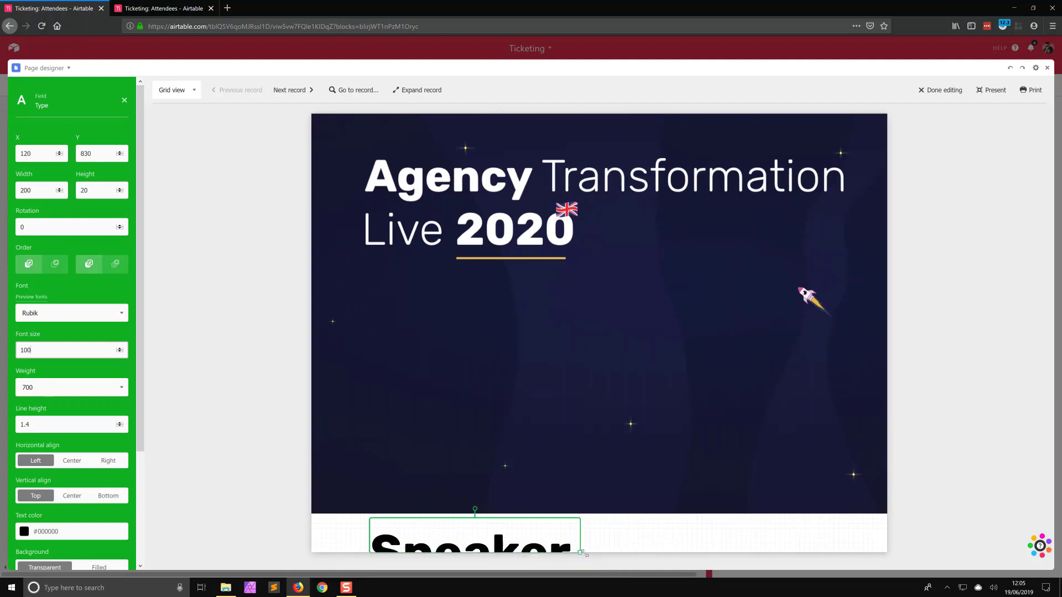
pyautogui.hotkey('ctrl', 'z')
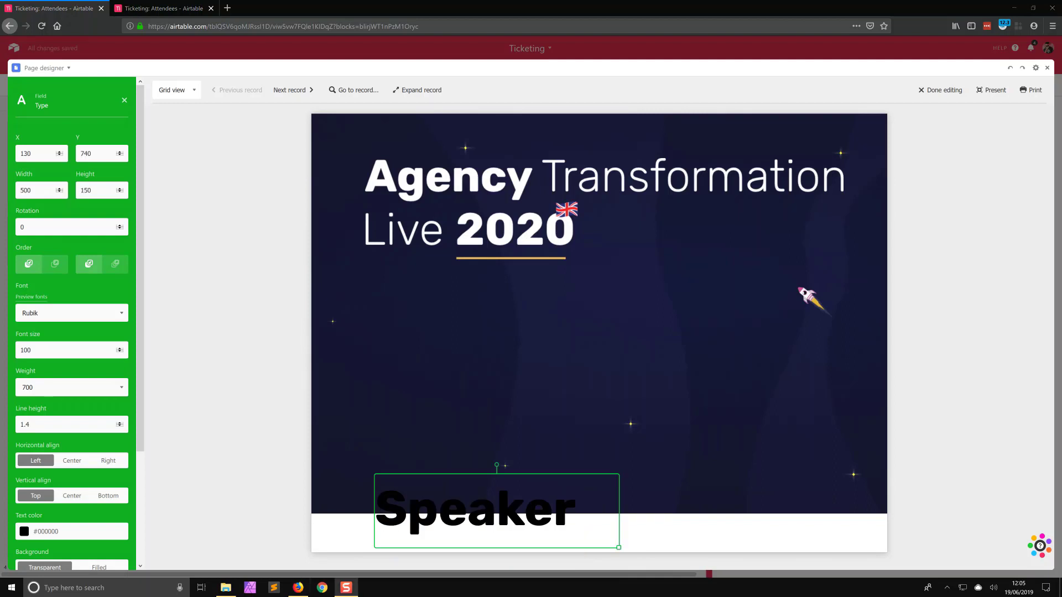
# - Stretch the Speaker box across the full badge width and centre the text both ways
pyautogui.scroll(-3, 72, 476)
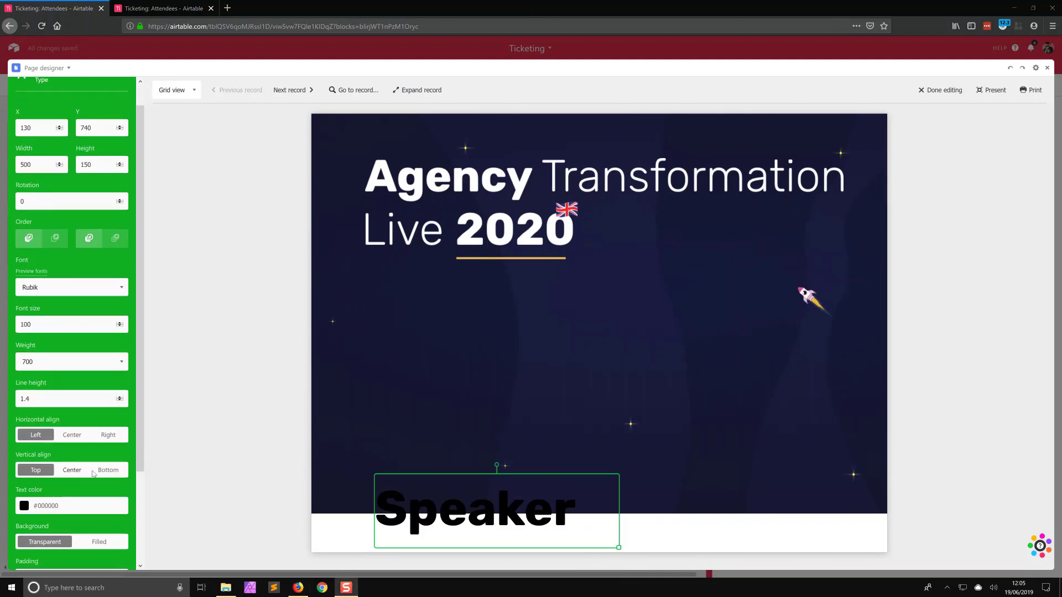
pyautogui.moveTo(401, 516); pyautogui.dragTo(354, 516)
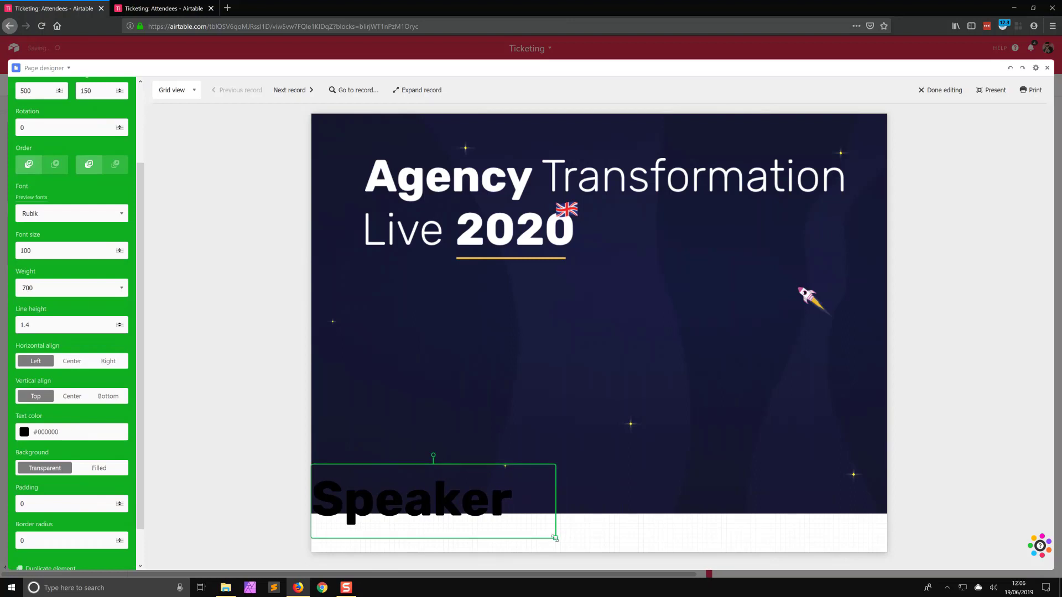
pyautogui.moveTo(556, 538); pyautogui.dragTo(886, 554)
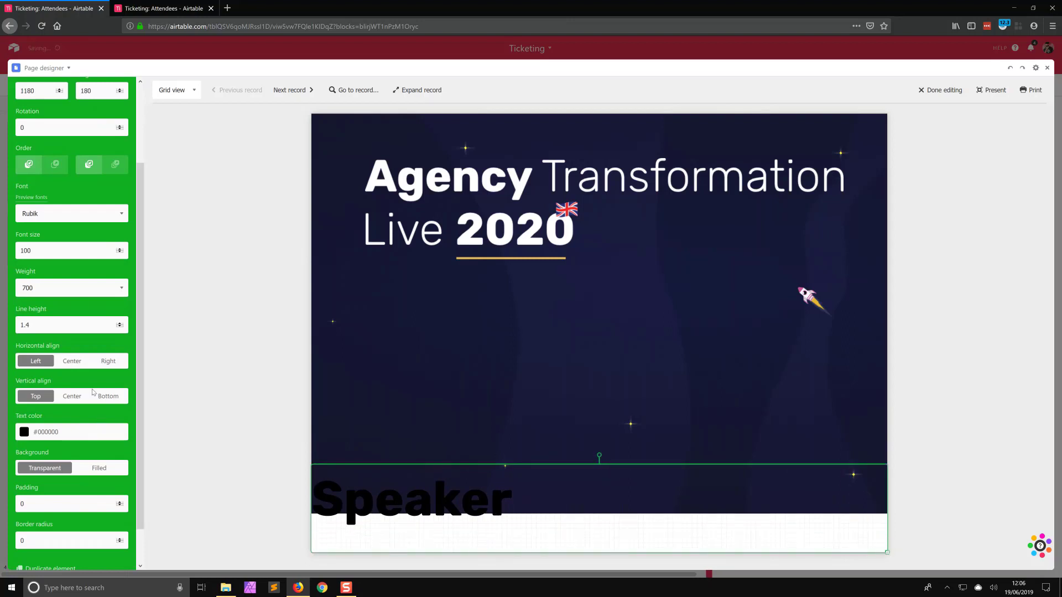
pyautogui.click(72, 360)
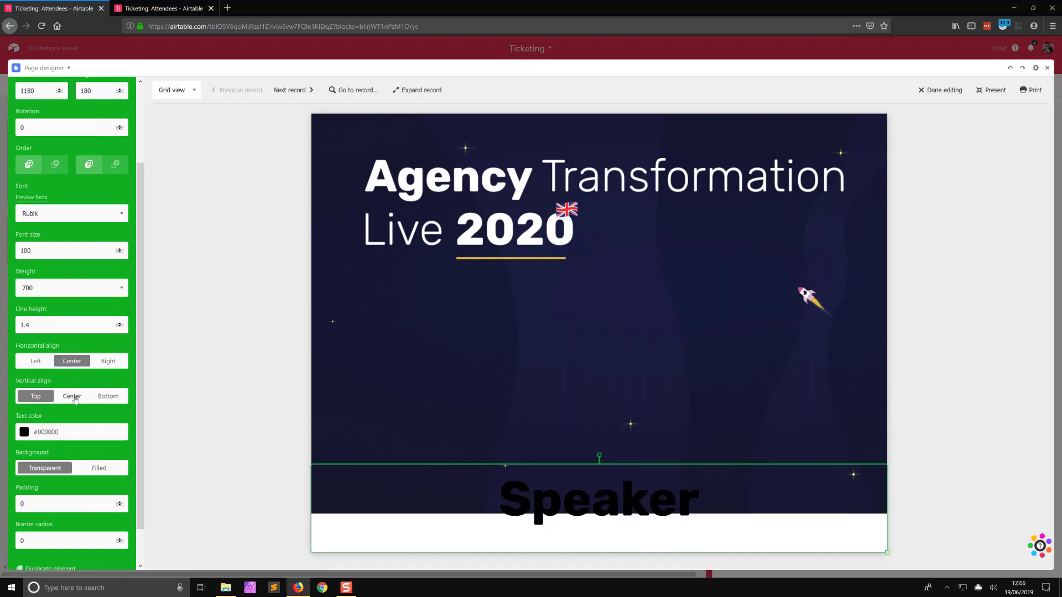
pyautogui.click(76, 398)
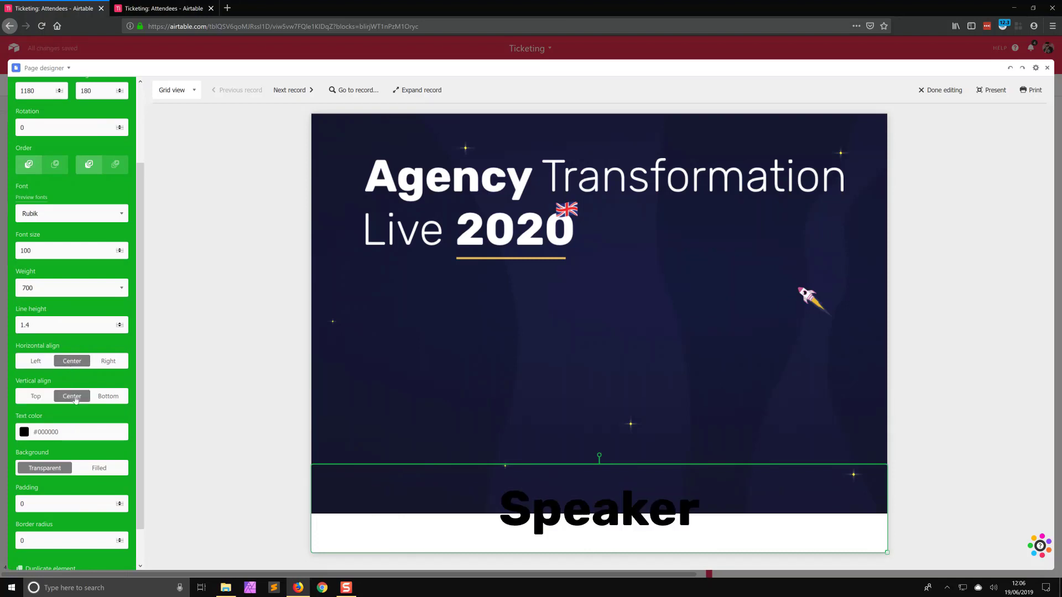
# - Give the banner a filled #fcbf3d yellow background and adjust its edges and position
pyautogui.scroll(-1, 123, 463)
pyautogui.click(97, 427)
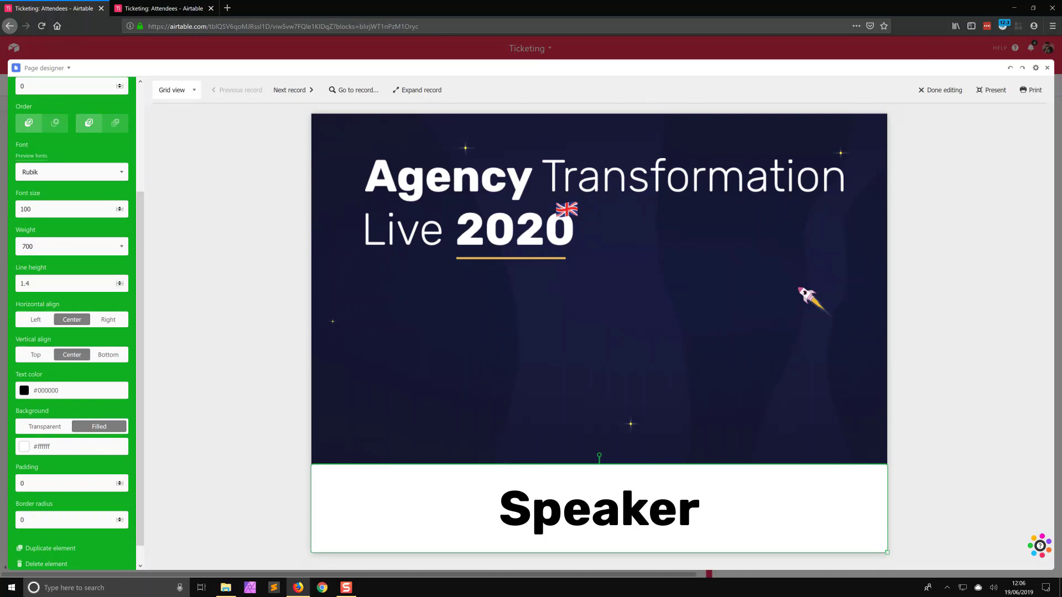
pyautogui.doubleClick(61, 448)
pyautogui.write('fcbf3d')
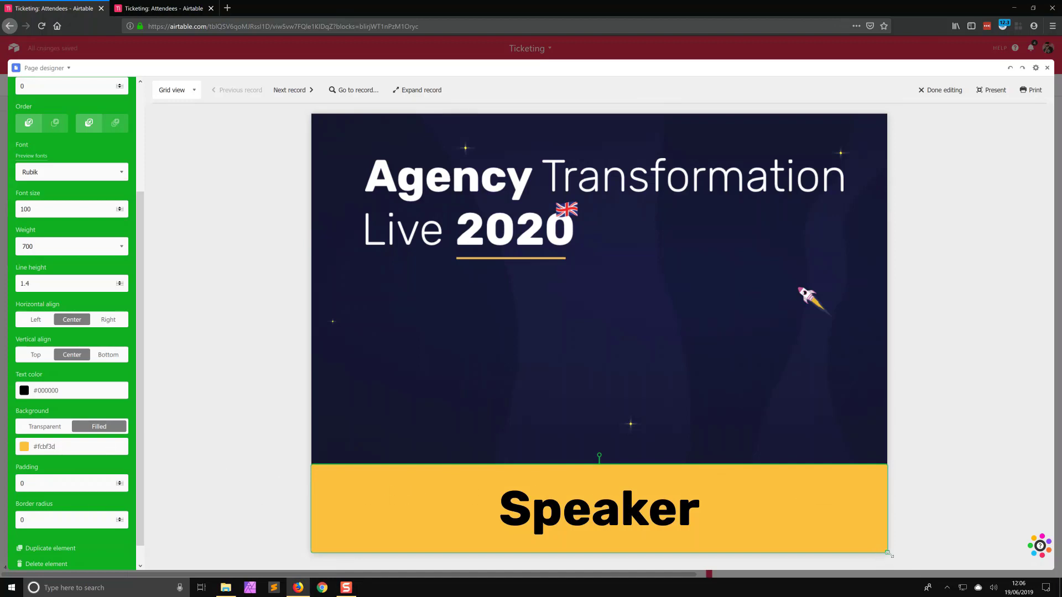
pyautogui.moveTo(887, 553); pyautogui.dragTo(889, 540)
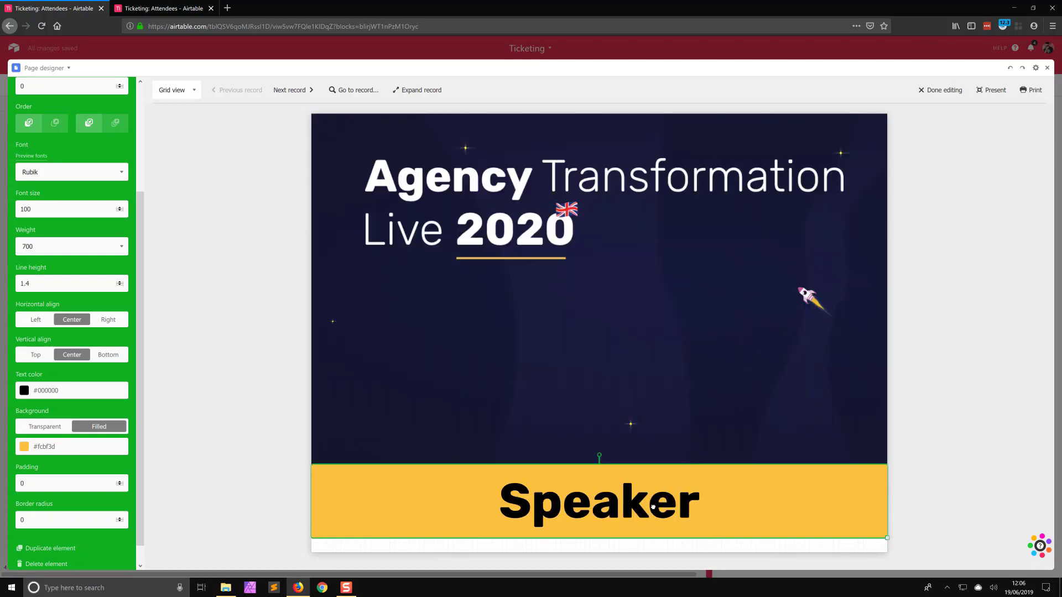
pyautogui.moveTo(653, 504); pyautogui.dragTo(747, 514)
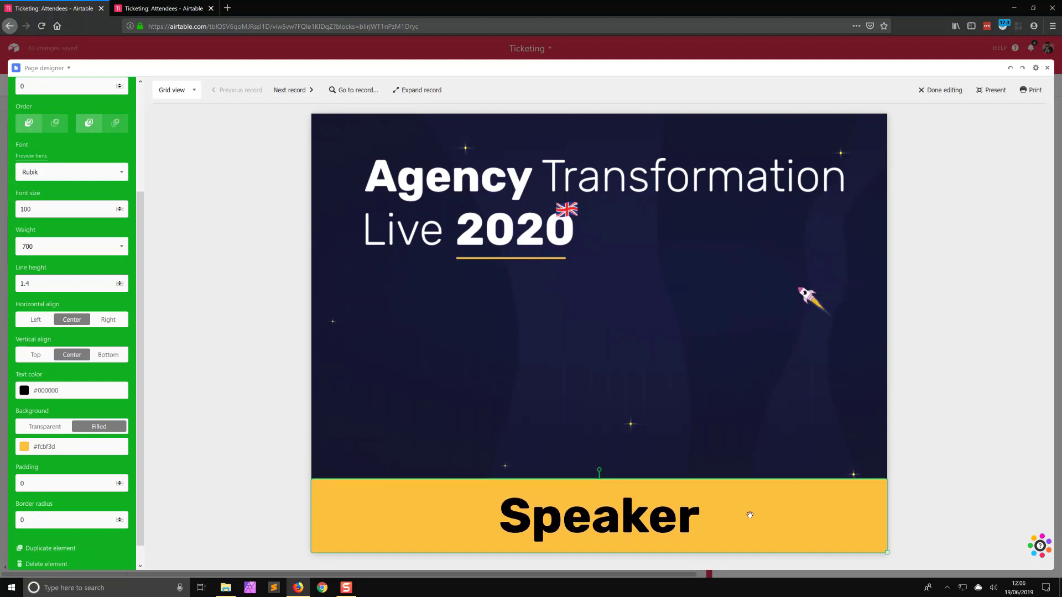
pyautogui.click(938, 481)
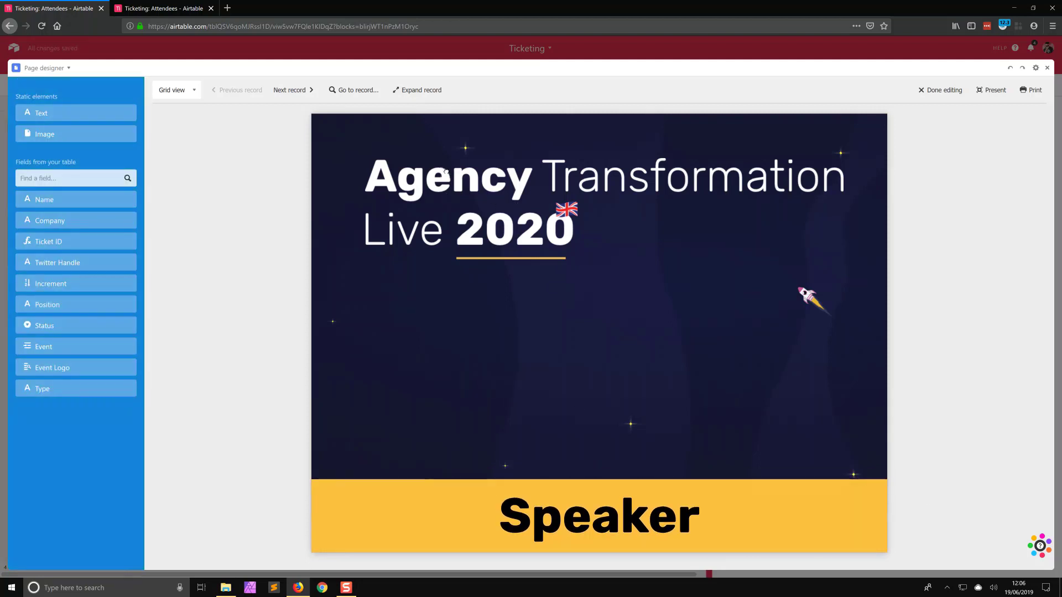
# - Move the Agency Transformation Live 2020 logo up-left to X 100, Y 10
pyautogui.click(481, 185)
pyautogui.moveTo(477, 185); pyautogui.dragTo(472, 170)
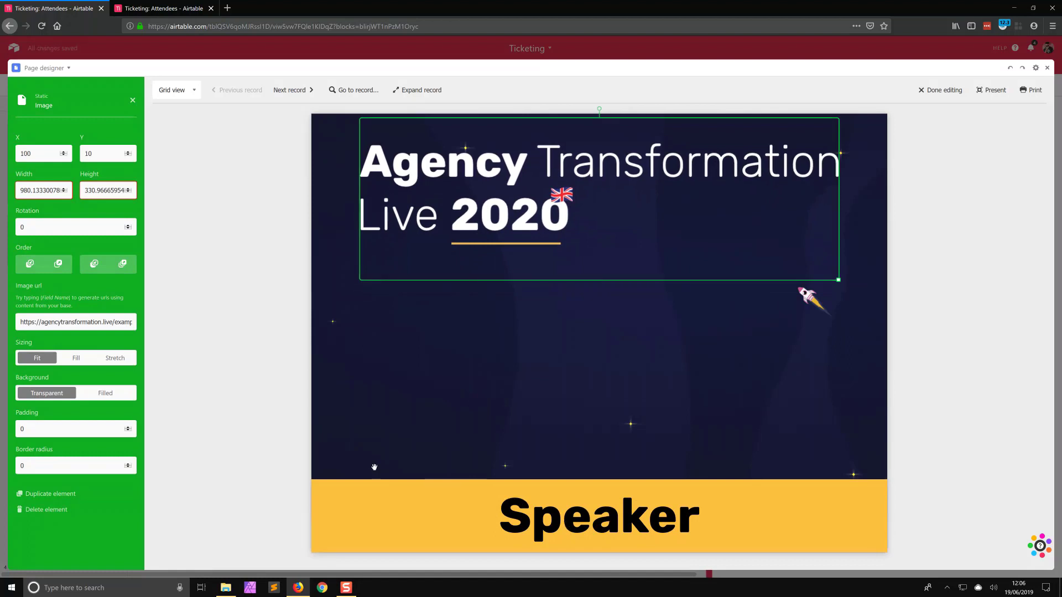
pyautogui.click(231, 348)
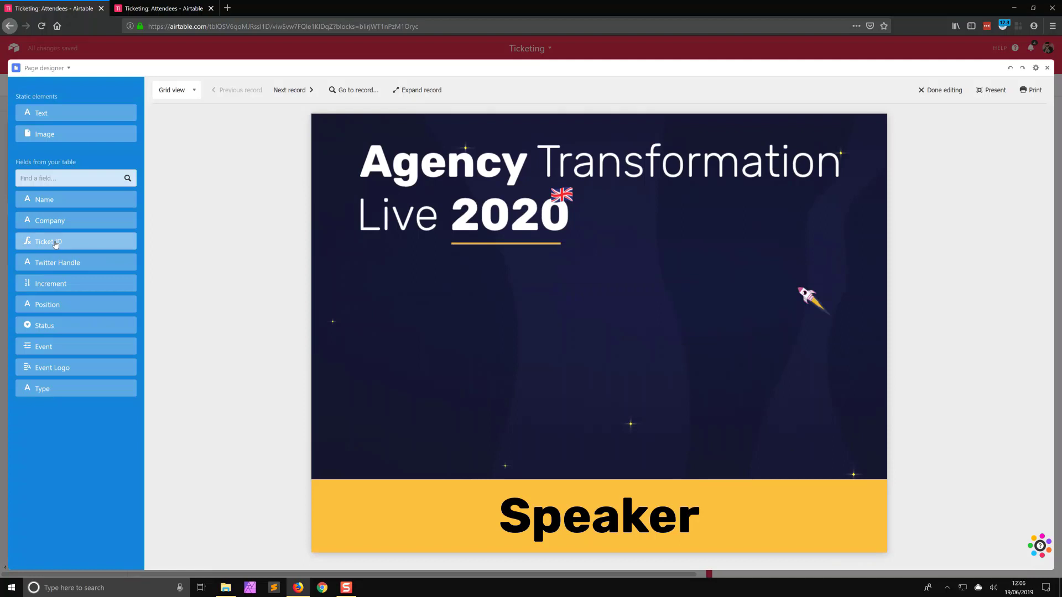
# - Place the Ticket ID field above the banner's right end, aligned bottom-right, in light grey #c0c0c0
pyautogui.moveTo(41, 242); pyautogui.dragTo(830, 442)
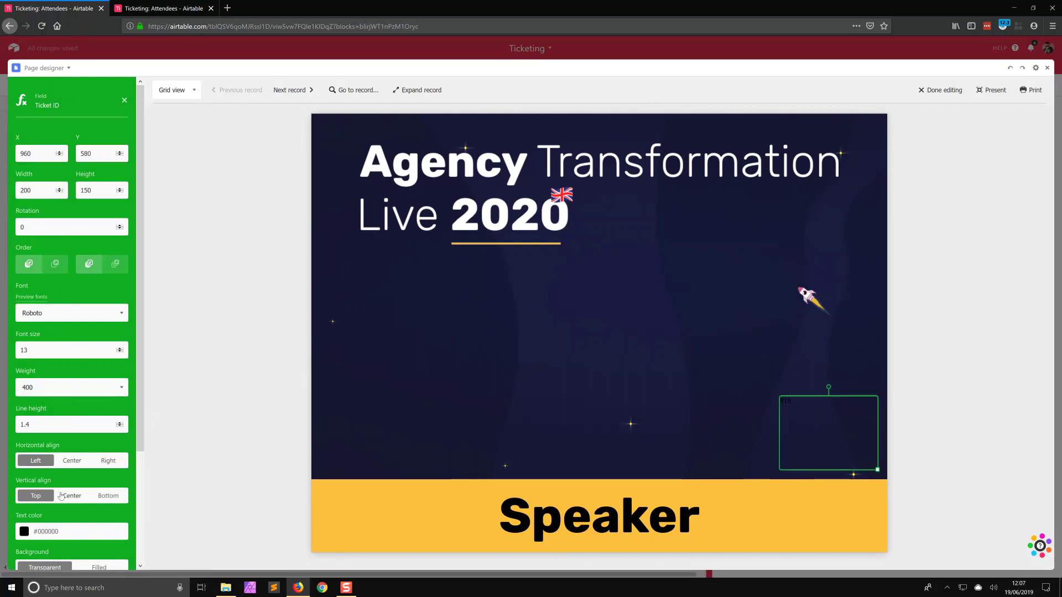
pyautogui.click(107, 496)
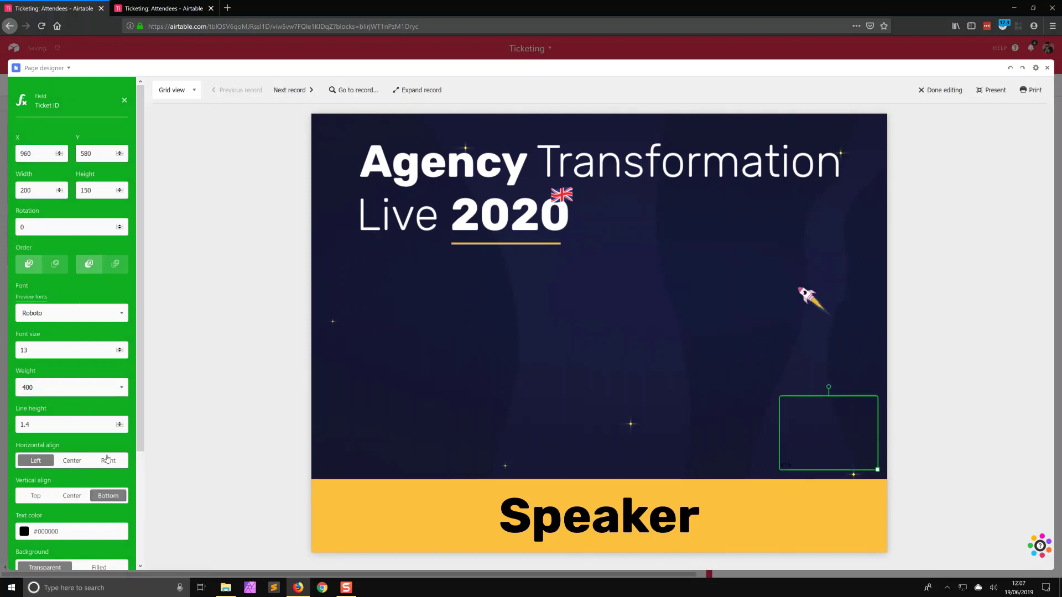
pyautogui.click(108, 460)
pyautogui.click(23, 532)
pyautogui.click(108, 90)
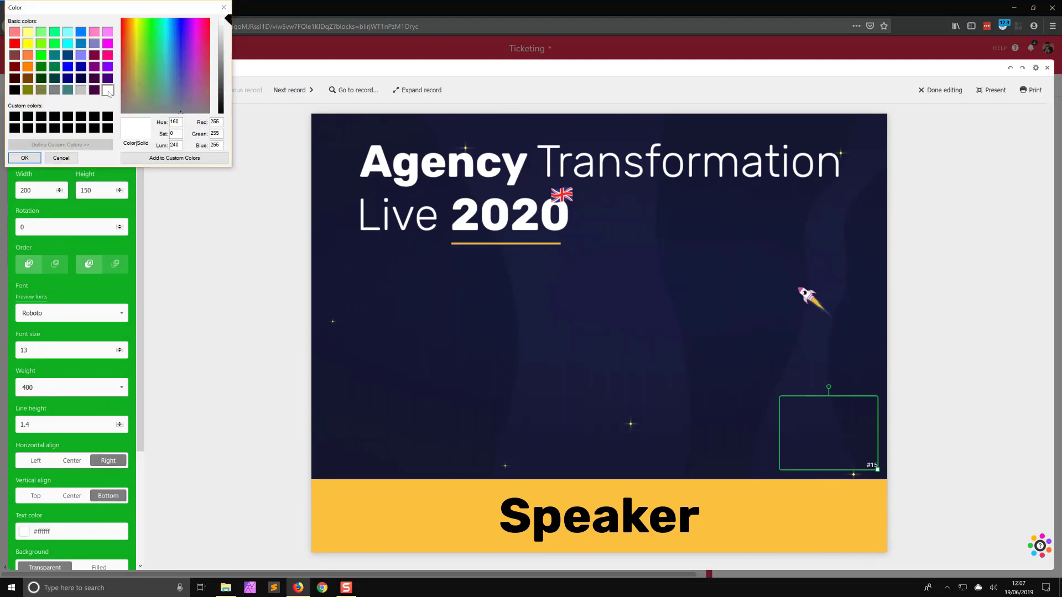
pyautogui.click(81, 91)
pyautogui.click(24, 157)
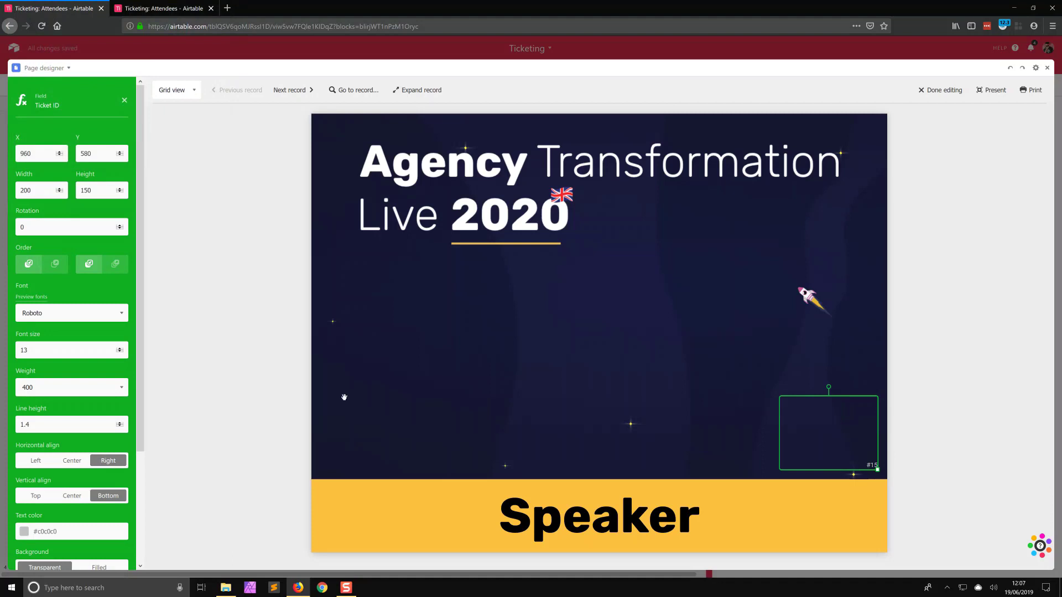
# - Set the ticket number's font to Rubik, size 60, weight 500
pyautogui.click(49, 314)
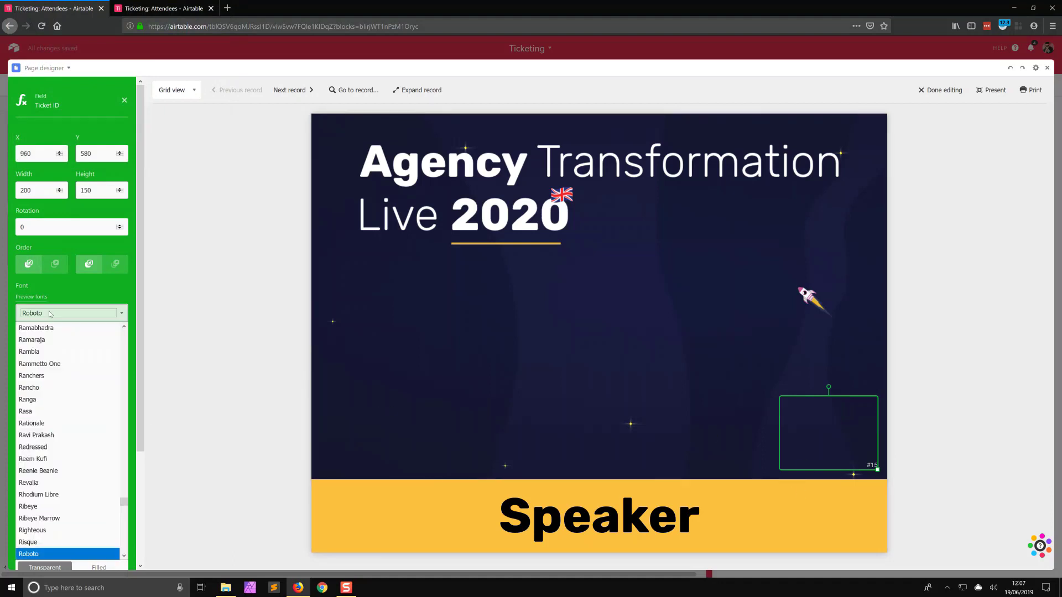
pyautogui.press('Down')
pyautogui.press('Down')
pyautogui.press('Down')
pyautogui.press('Down')
pyautogui.press('Down')
pyautogui.press('Down')
pyautogui.press('Down')
pyautogui.press('Down')
pyautogui.press('Down')
pyautogui.press('Down')
pyautogui.press('Down')
pyautogui.press('Return')
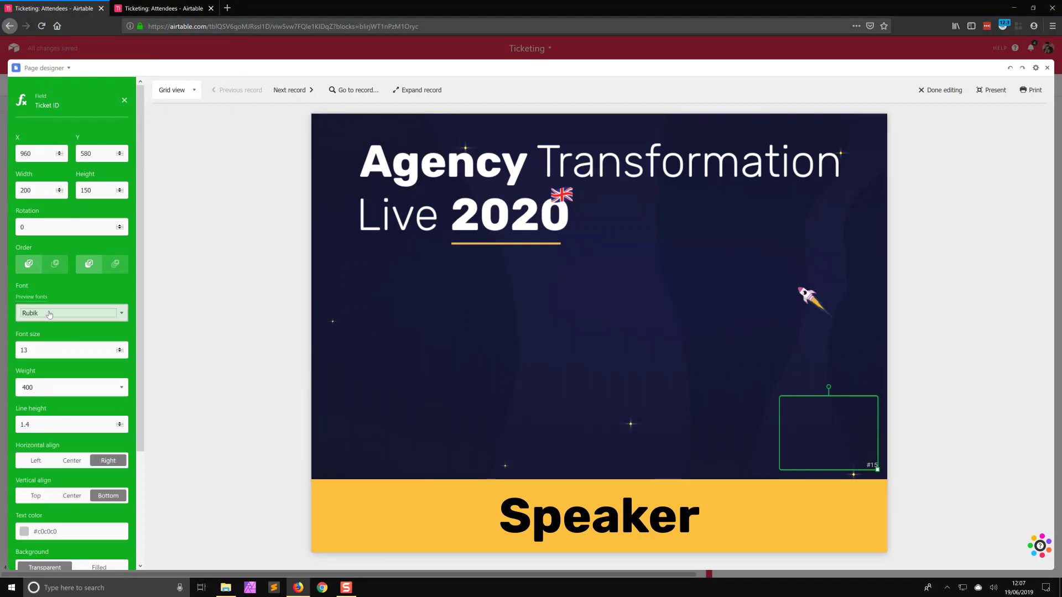
pyautogui.click(32, 353)
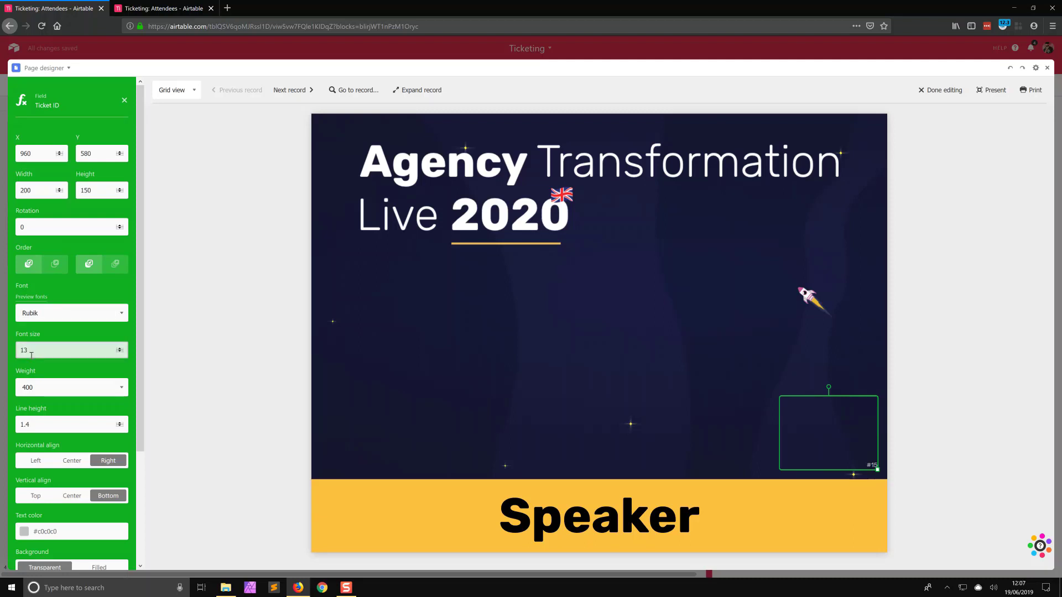
pyautogui.write('50')
pyautogui.write('60')
pyautogui.click(45, 391)
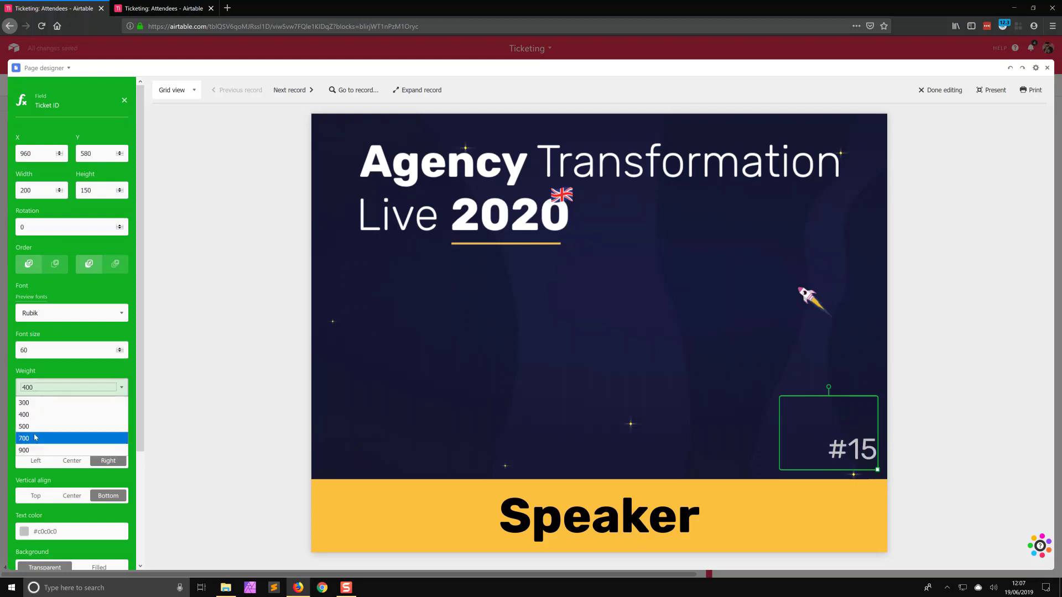
pyautogui.click(30, 427)
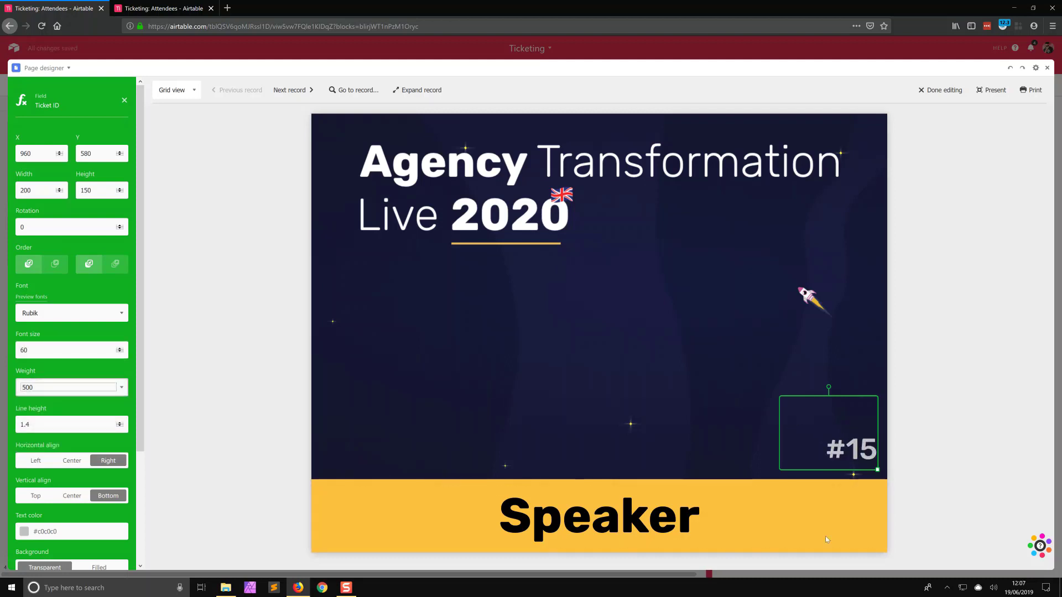